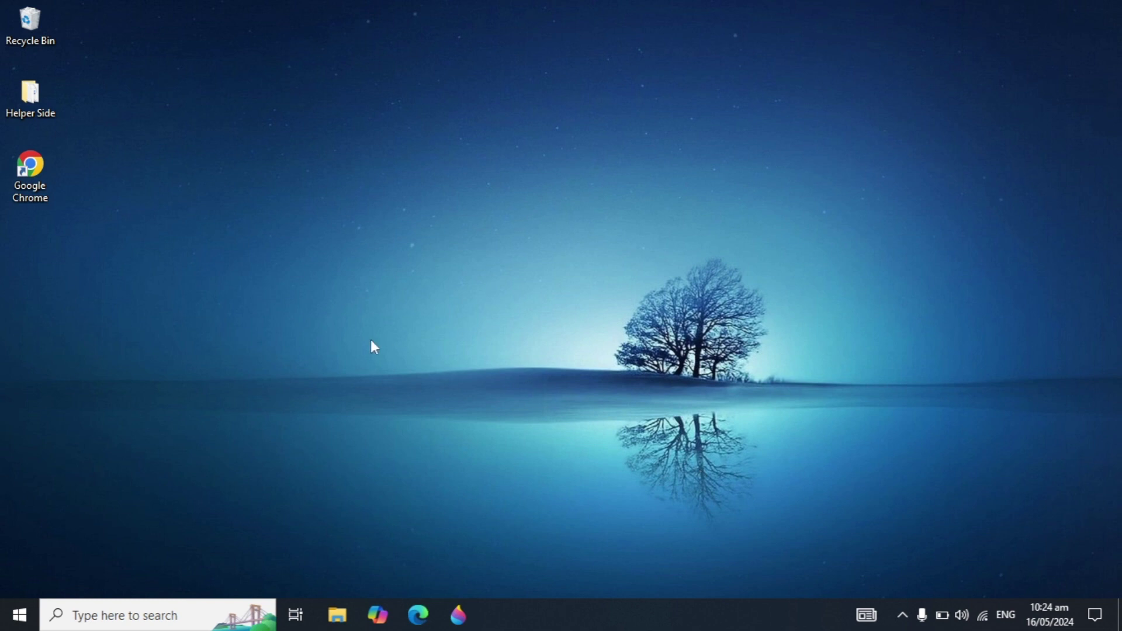
Open the Windows Start menu from the taskbar
{"action": "left_click", "coordinate": [16, 622]}
Open Settings and search 'trouble' to reach the Troubleshoot settings page
{"action": "mouse_move", "coordinate": [40, 522]}
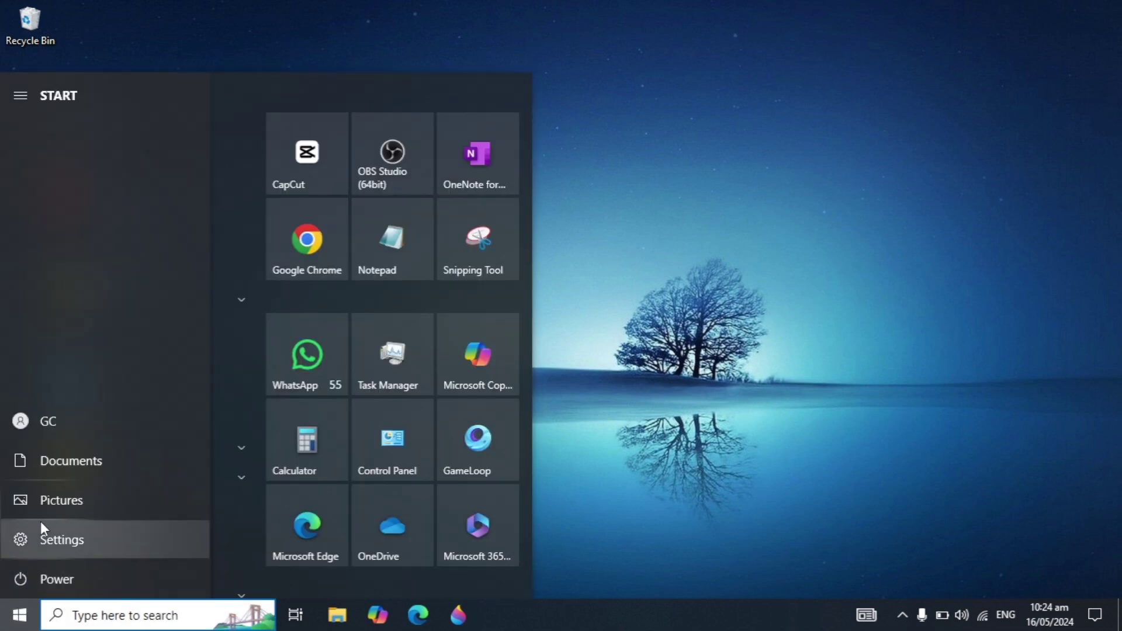
{"action": "left_click", "coordinate": [165, 538]}
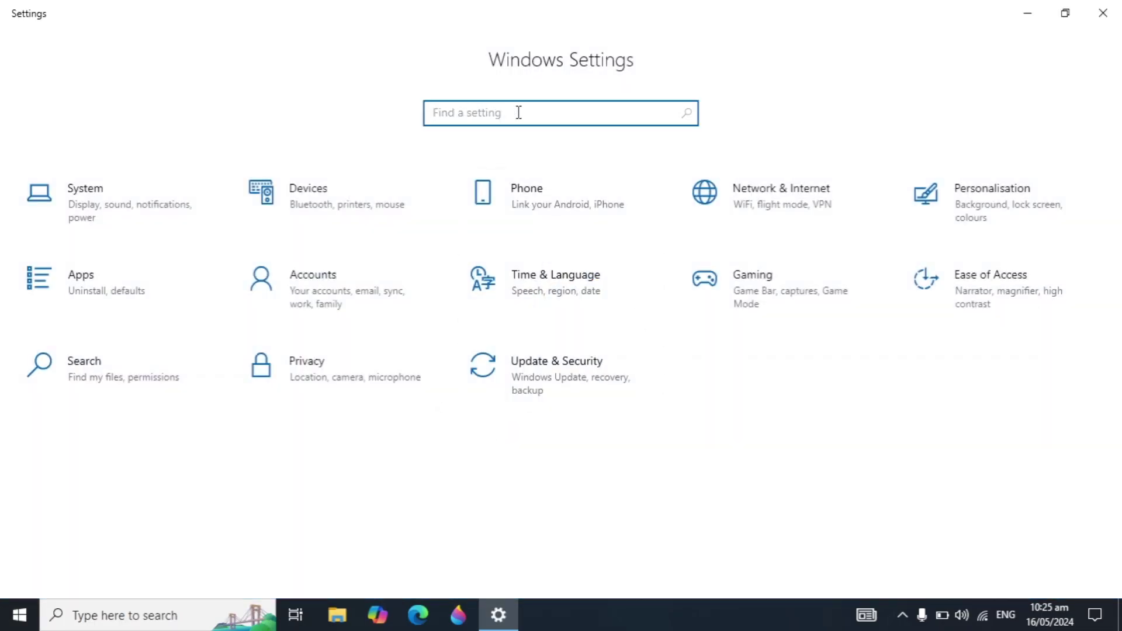
{"action": "type", "text": "troub"}
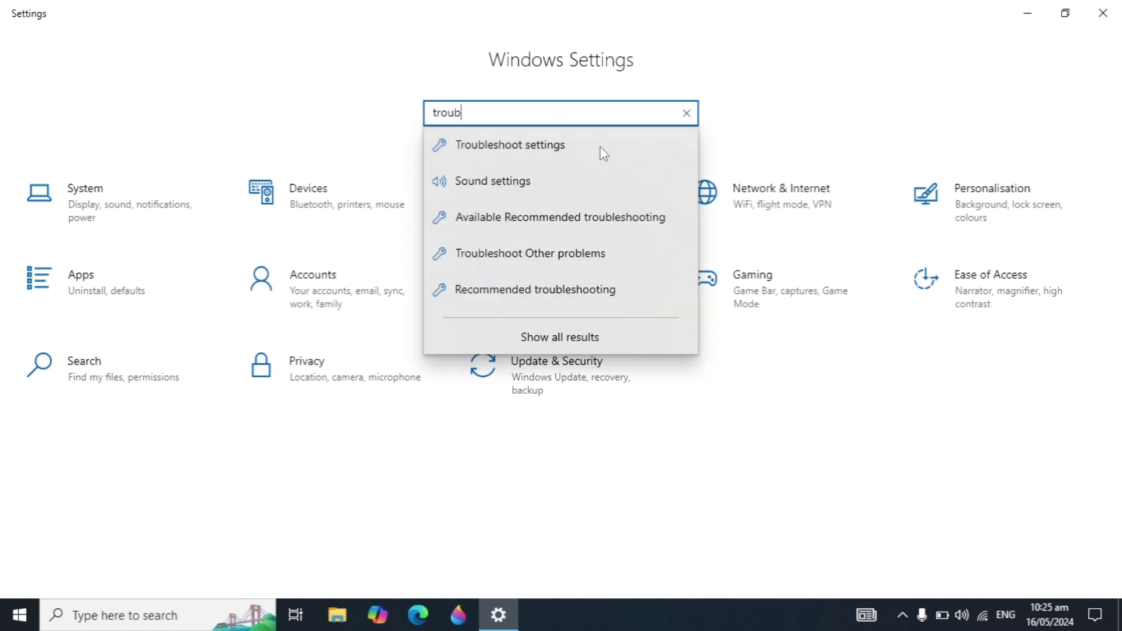
{"action": "type", "text": "le"}
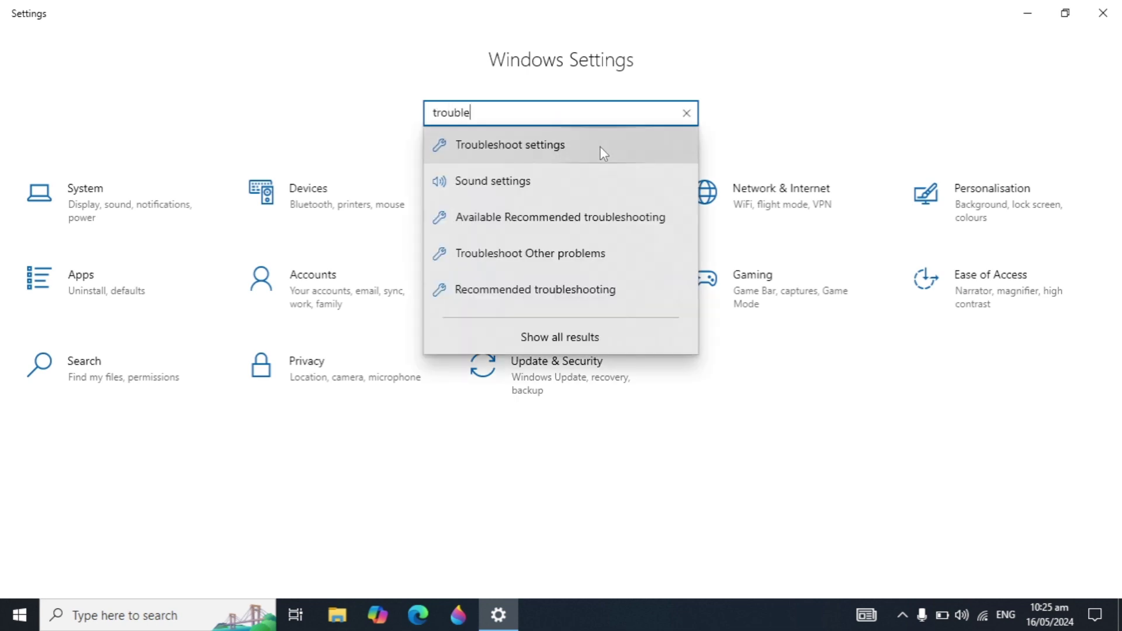
{"action": "left_click", "coordinate": [579, 148]}
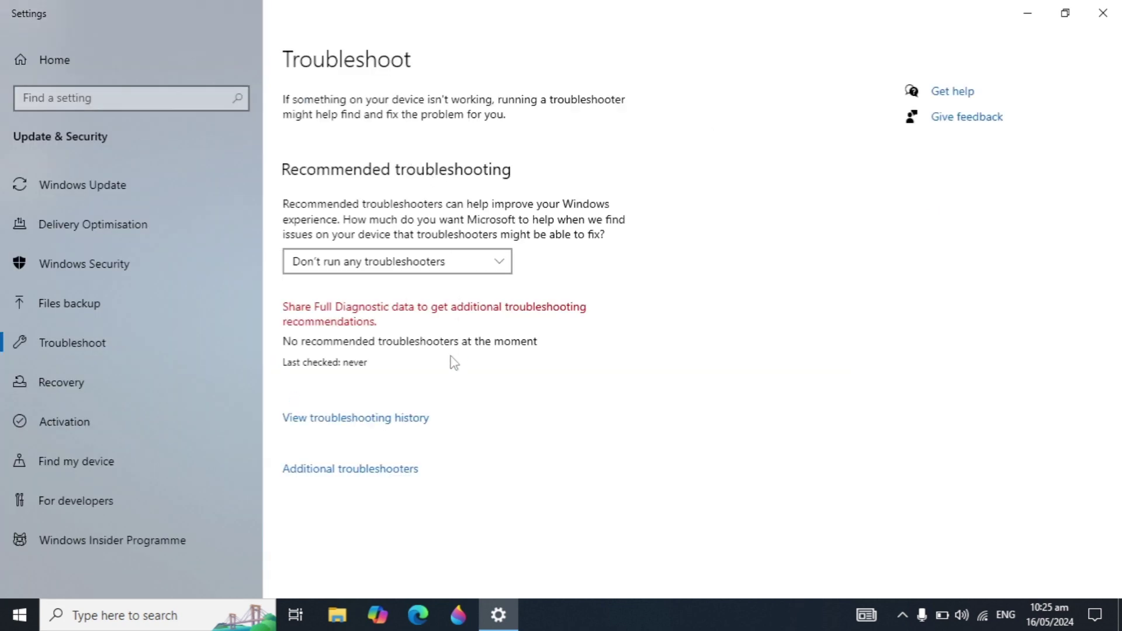
Run the Power troubleshooter from Additional troubleshooters, then close it without applying fixes
{"action": "left_click", "coordinate": [391, 473]}
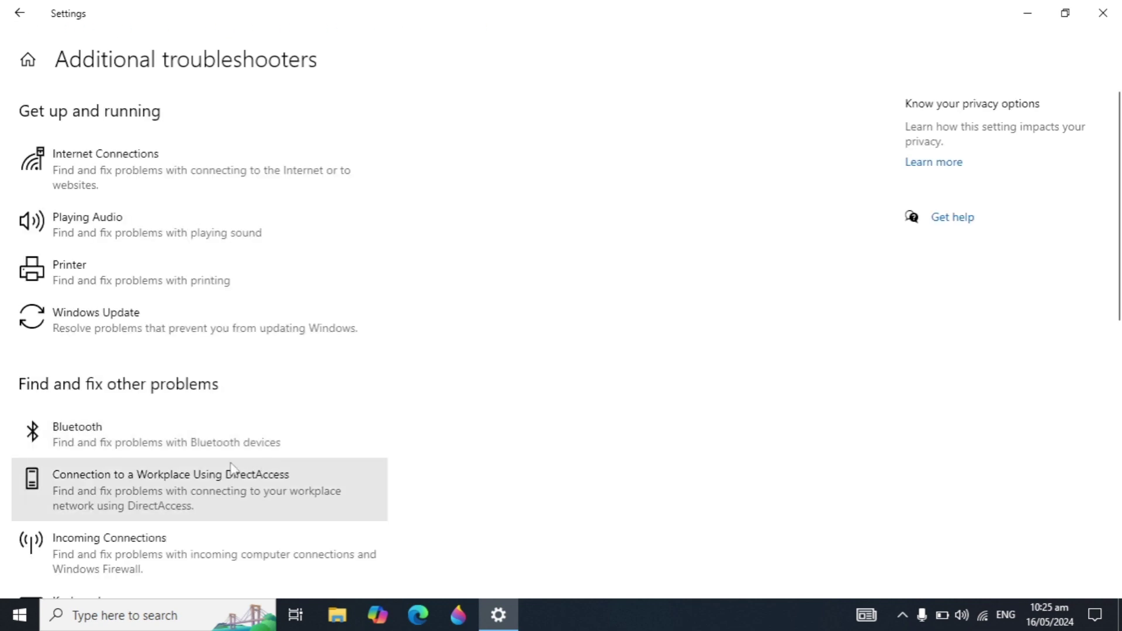
{"action": "scroll", "coordinate": [263, 416], "scroll_direction": "down", "scroll_amount": 3}
{"action": "scroll", "coordinate": [264, 415], "scroll_direction": "down", "scroll_amount": 7}
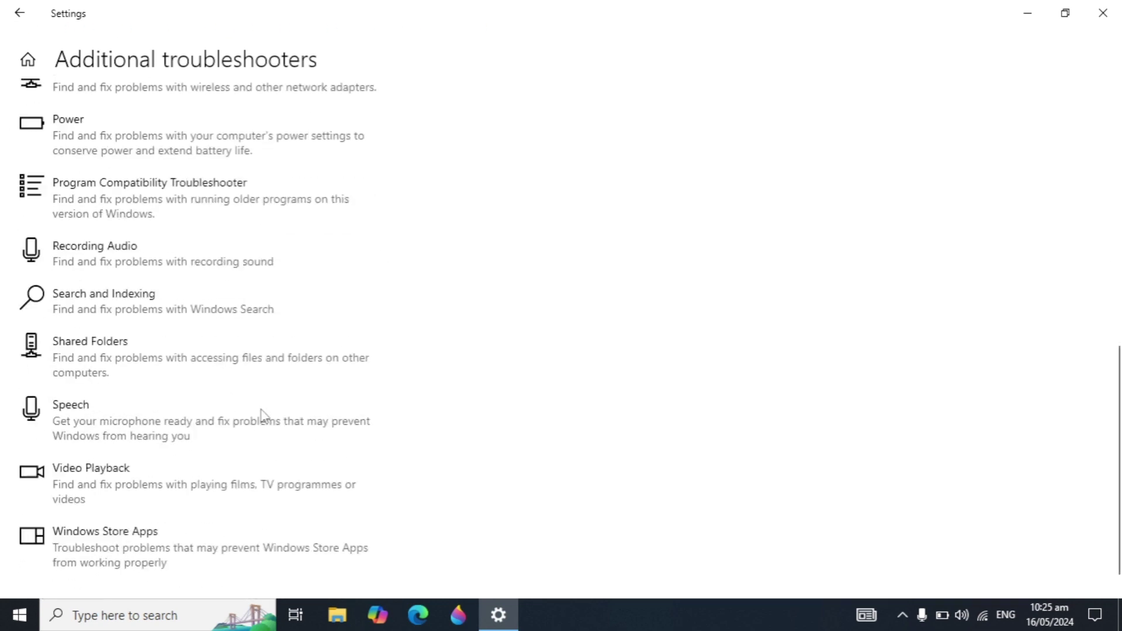
{"action": "scroll", "coordinate": [263, 419], "scroll_direction": "up", "scroll_amount": 4}
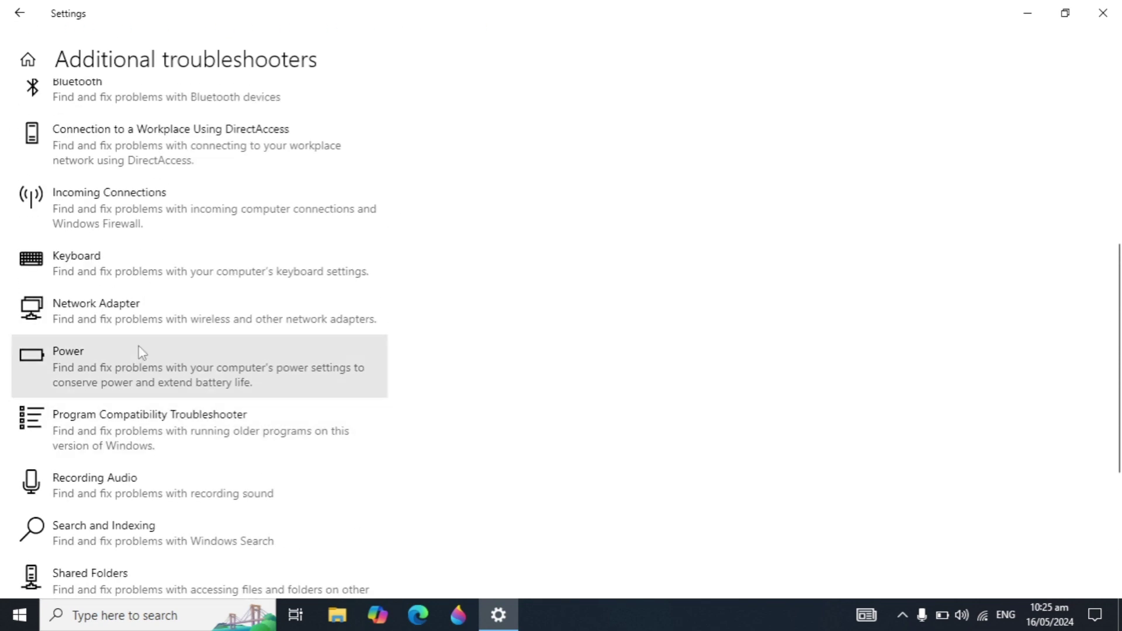
{"action": "left_click", "coordinate": [235, 350]}
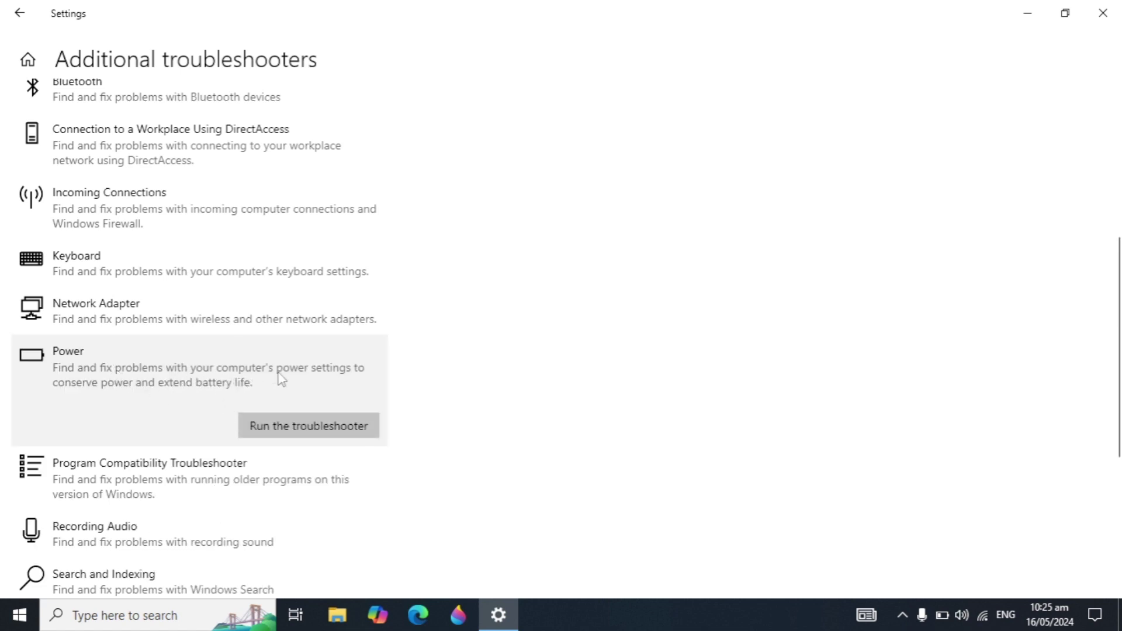
{"action": "left_click", "coordinate": [308, 426]}
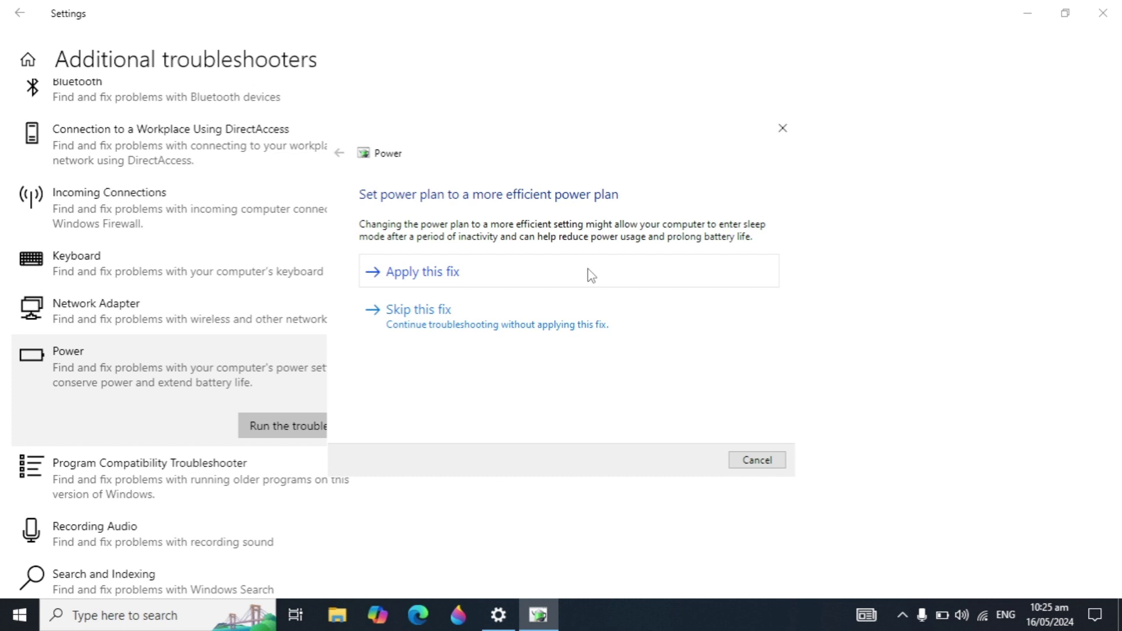
{"action": "left_click", "coordinate": [782, 128]}
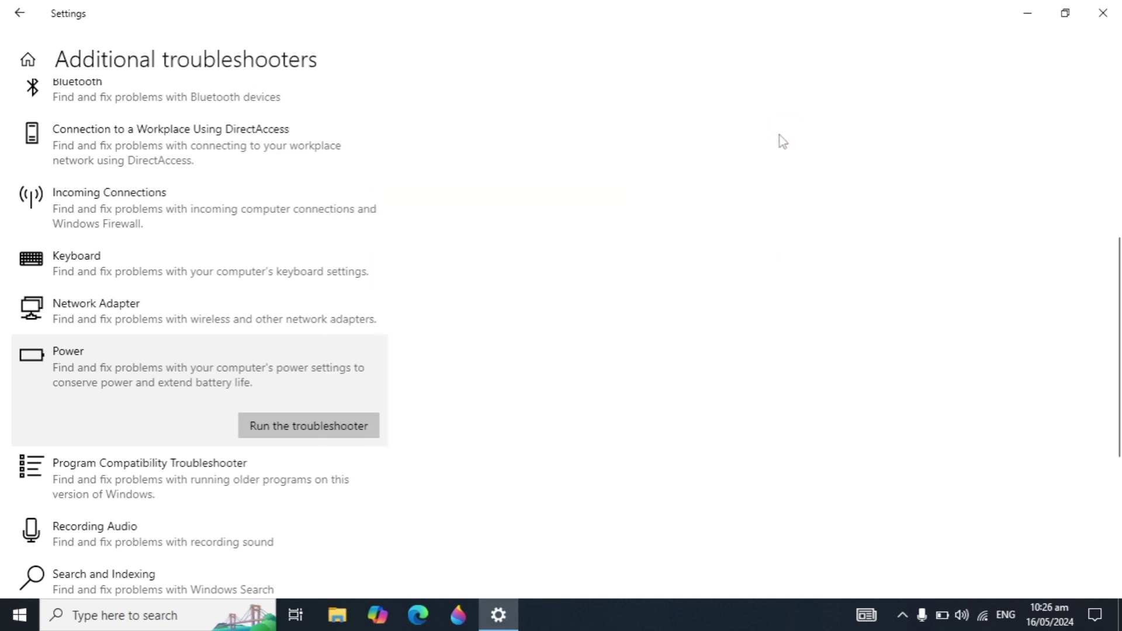
Close Settings and search Windows for 'registr' to find Registry Editor
{"action": "left_click", "coordinate": [1101, 13]}
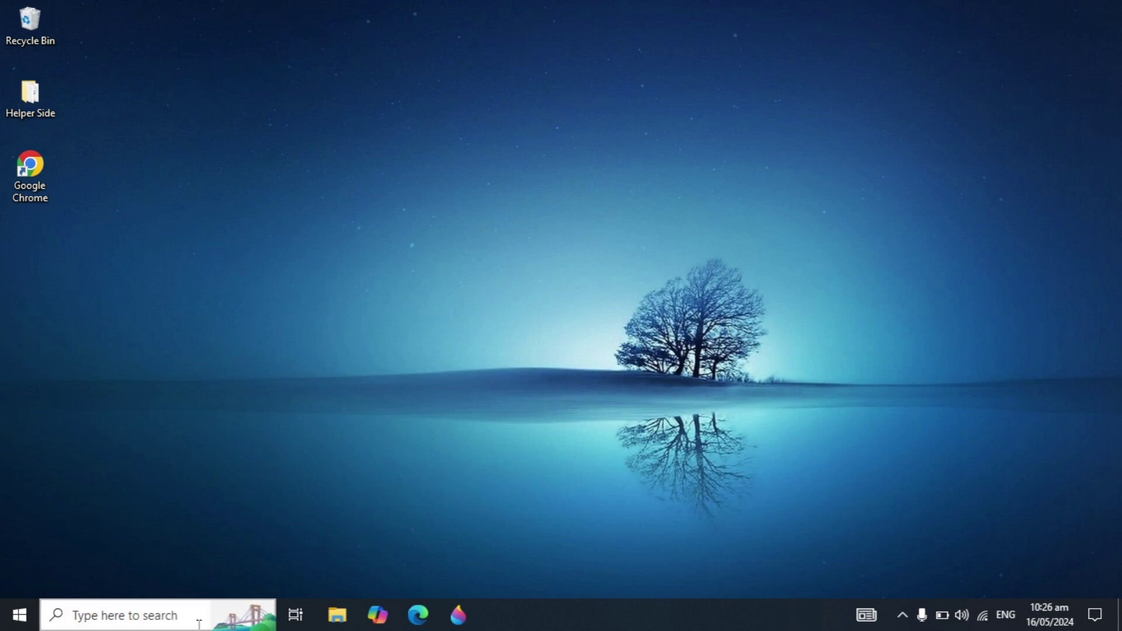
{"action": "left_click", "coordinate": [165, 620]}
{"action": "type", "text": "registr"}
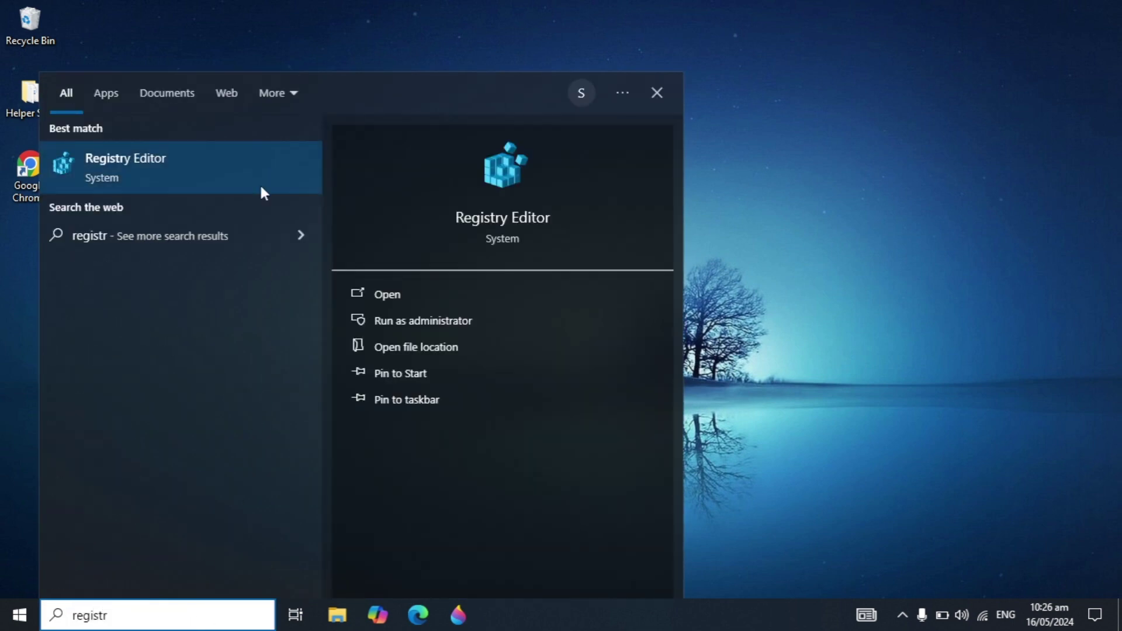
Launch Registry Editor and expand HKEY_LOCAL_MACHINE\SOFTWARE\Microsoft
{"action": "left_click", "coordinate": [182, 155]}
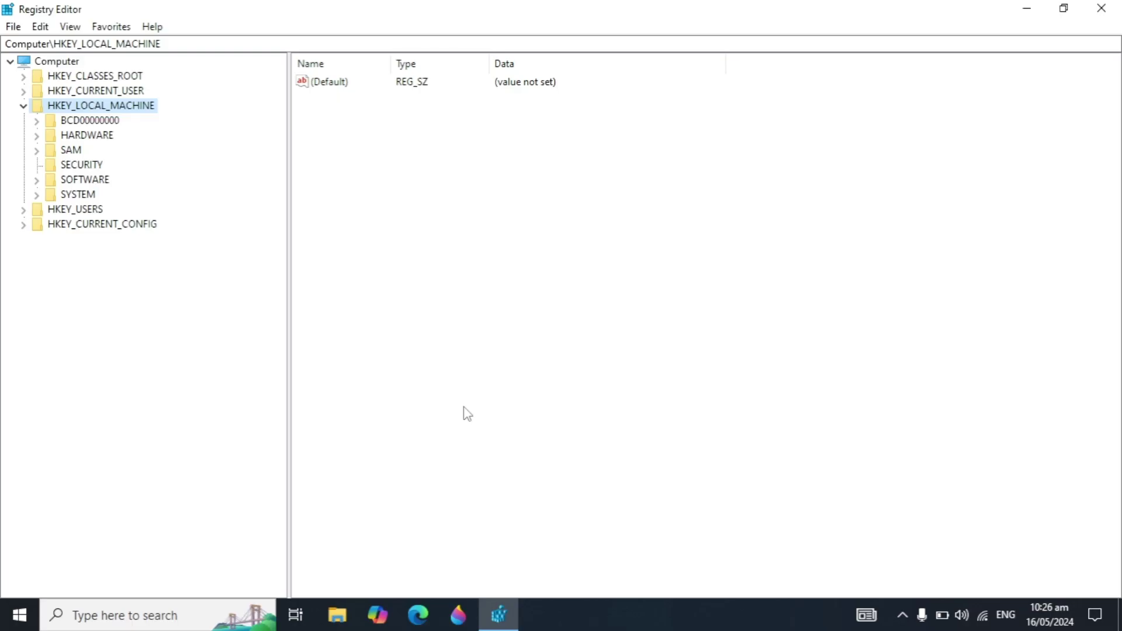
{"action": "left_click", "coordinate": [24, 107]}
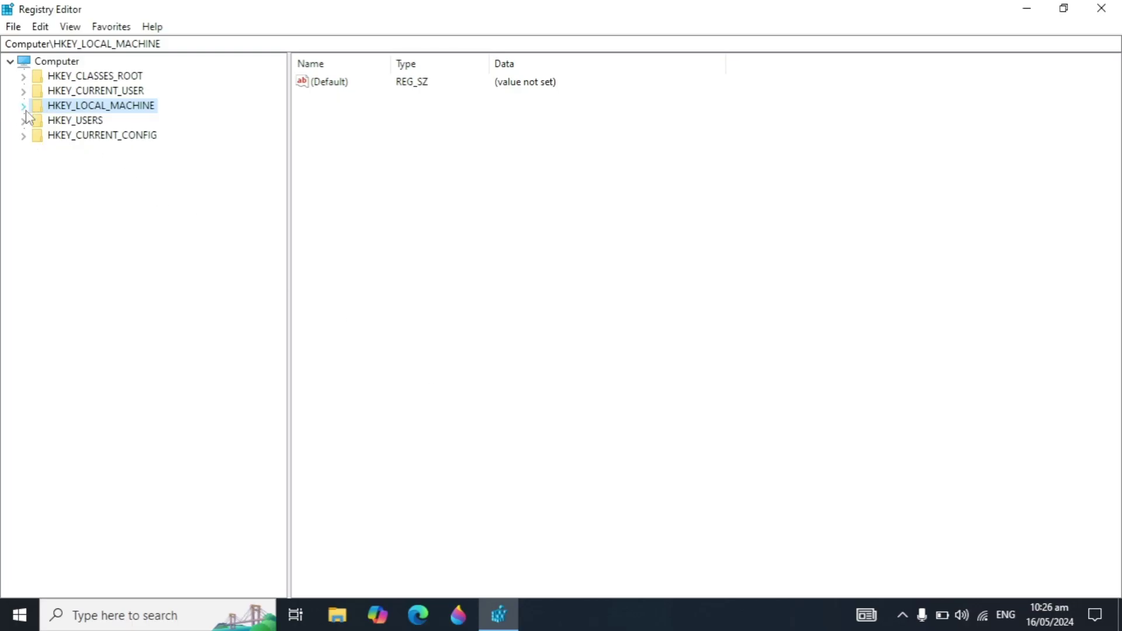
{"action": "double_click", "coordinate": [121, 109]}
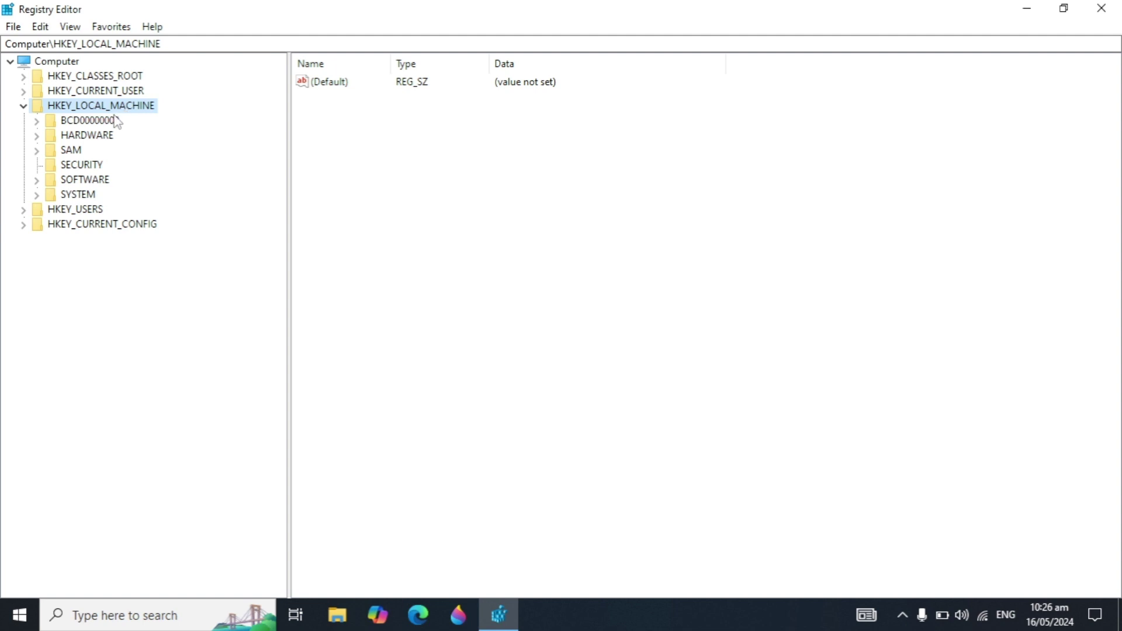
{"action": "left_click", "coordinate": [82, 182]}
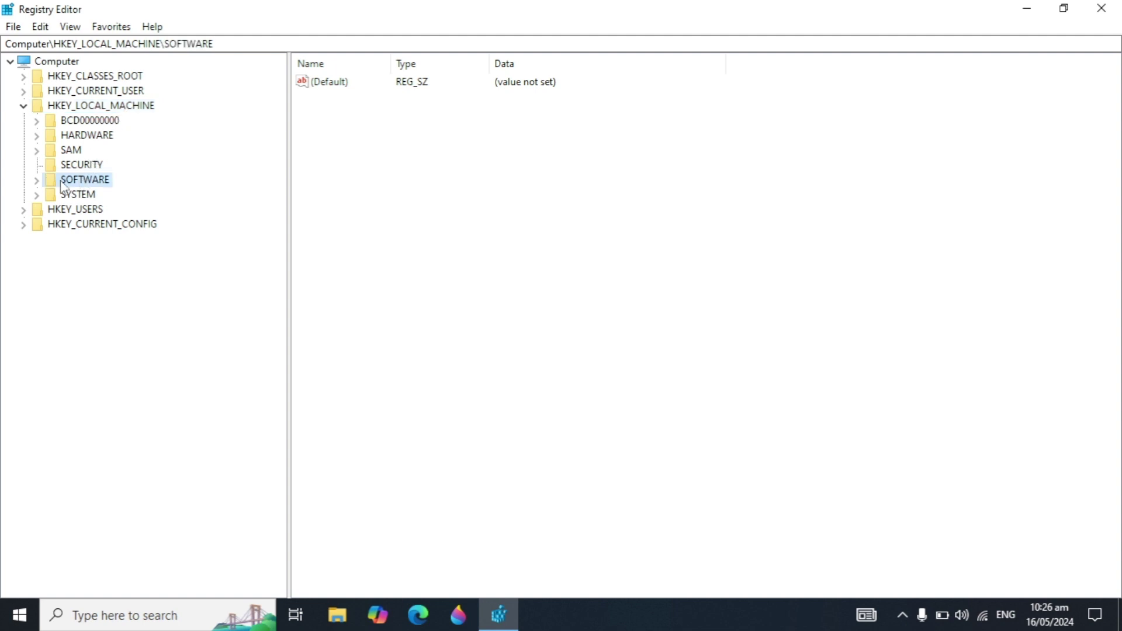
{"action": "left_click", "coordinate": [38, 182]}
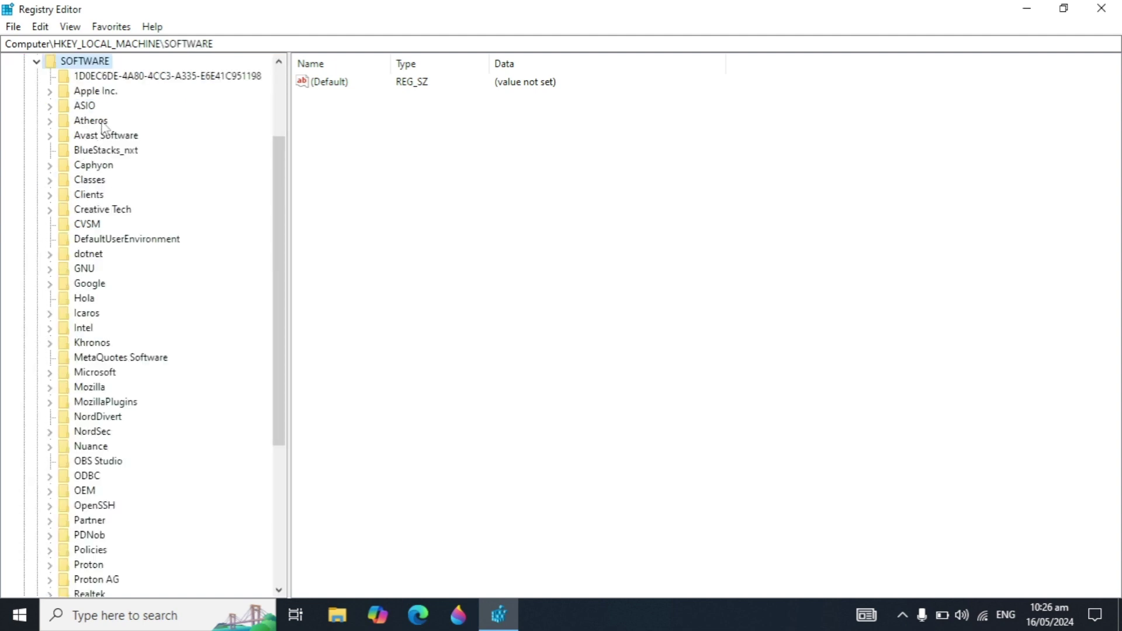
{"action": "left_click", "coordinate": [97, 380]}
{"action": "double_click", "coordinate": [92, 377]}
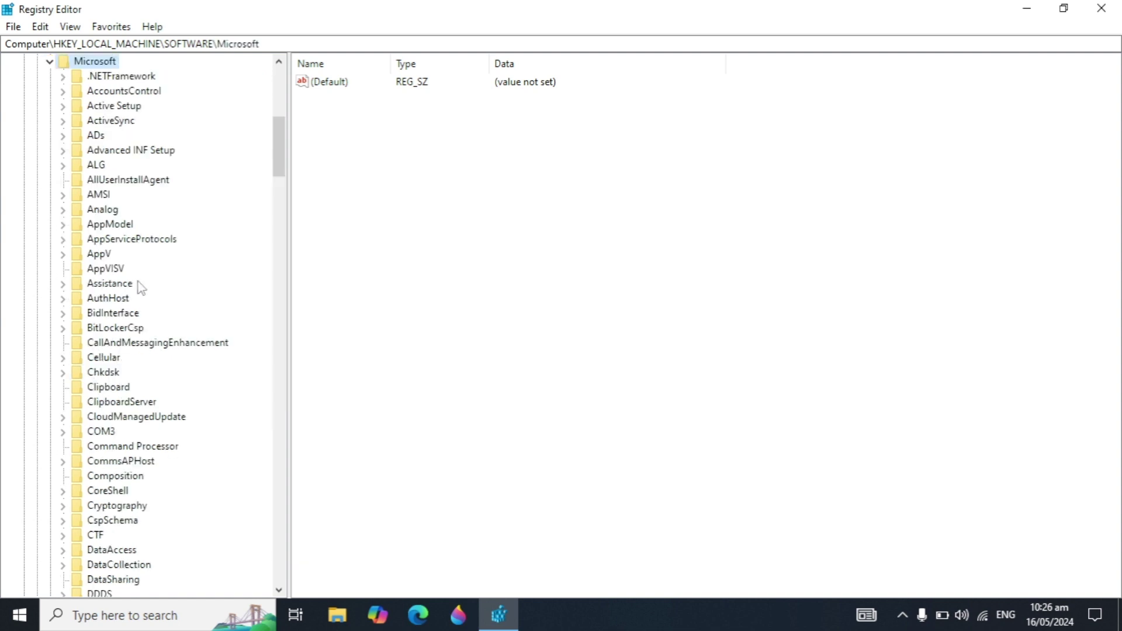
Expand Windows\CurrentVersion\Policies and open the DataCollection key
{"action": "scroll", "coordinate": [163, 434], "scroll_direction": "up", "scroll_amount": 2}
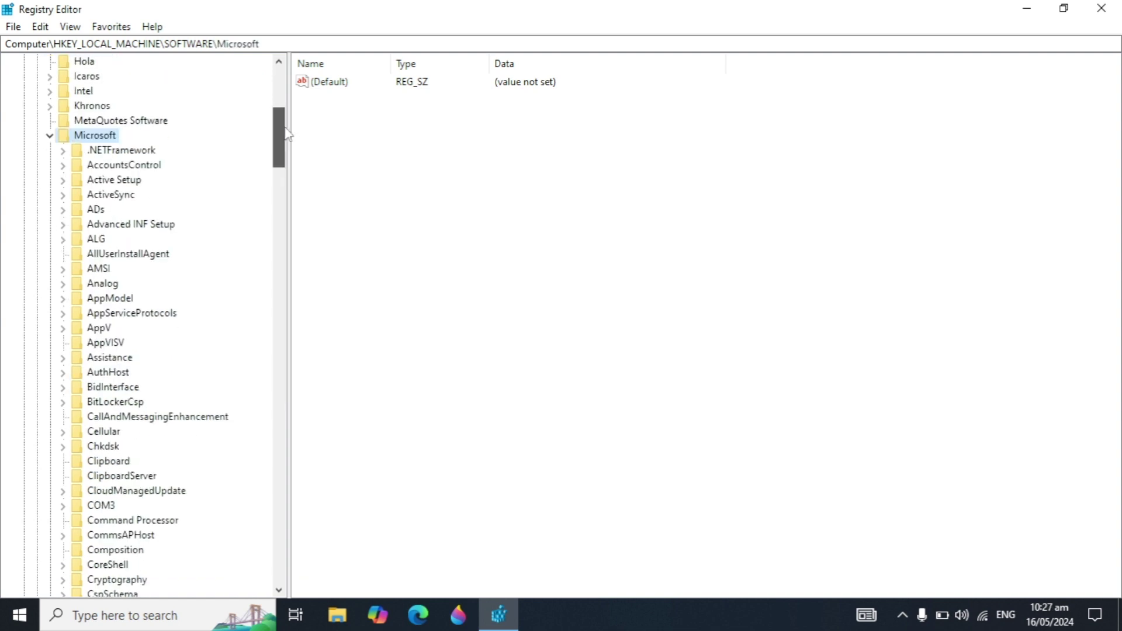
{"action": "scroll", "coordinate": [170, 426], "scroll_direction": "down", "scroll_amount": 10}
{"action": "scroll", "coordinate": [170, 425], "scroll_direction": "down", "scroll_amount": 20}
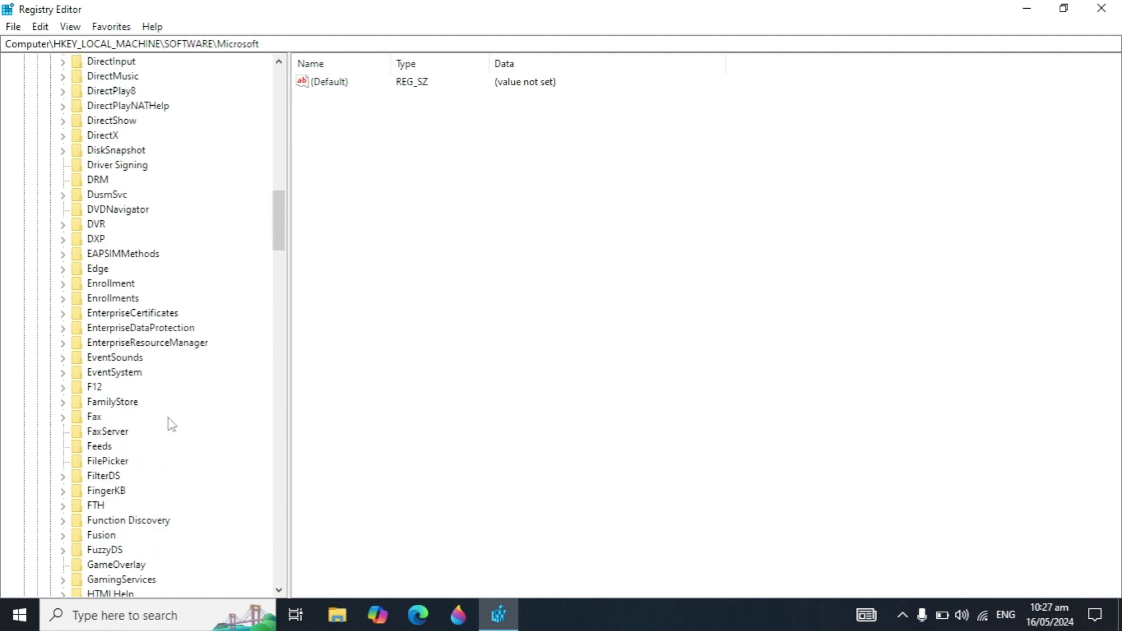
{"action": "scroll", "coordinate": [170, 425], "scroll_direction": "down", "scroll_amount": 18}
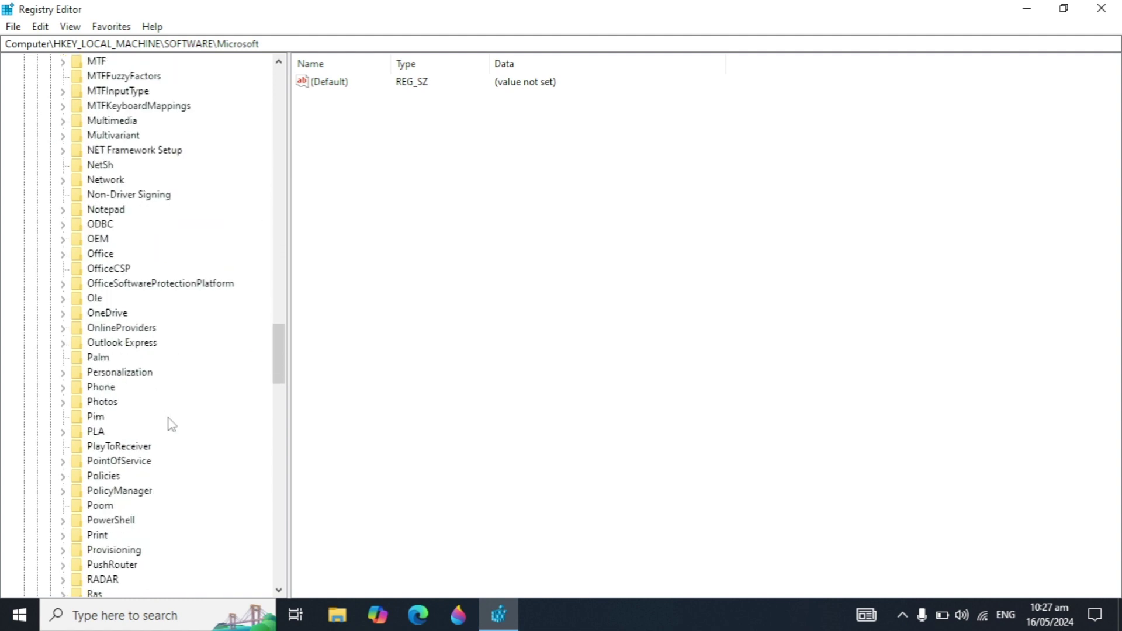
{"action": "scroll", "coordinate": [170, 425], "scroll_direction": "down", "scroll_amount": 12}
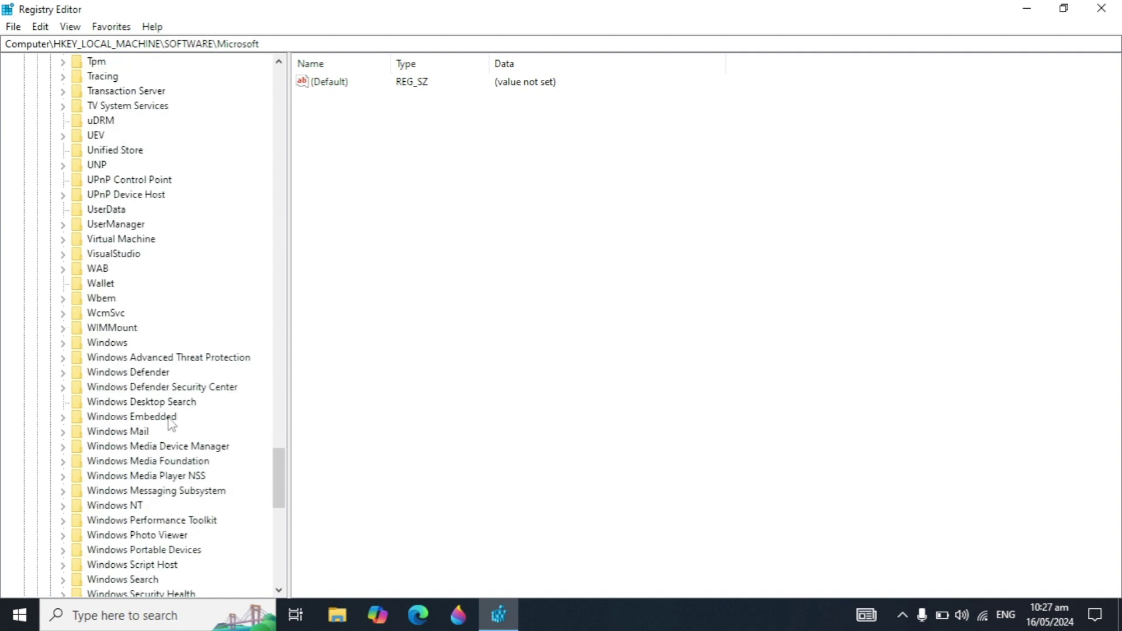
{"action": "left_click", "coordinate": [105, 344]}
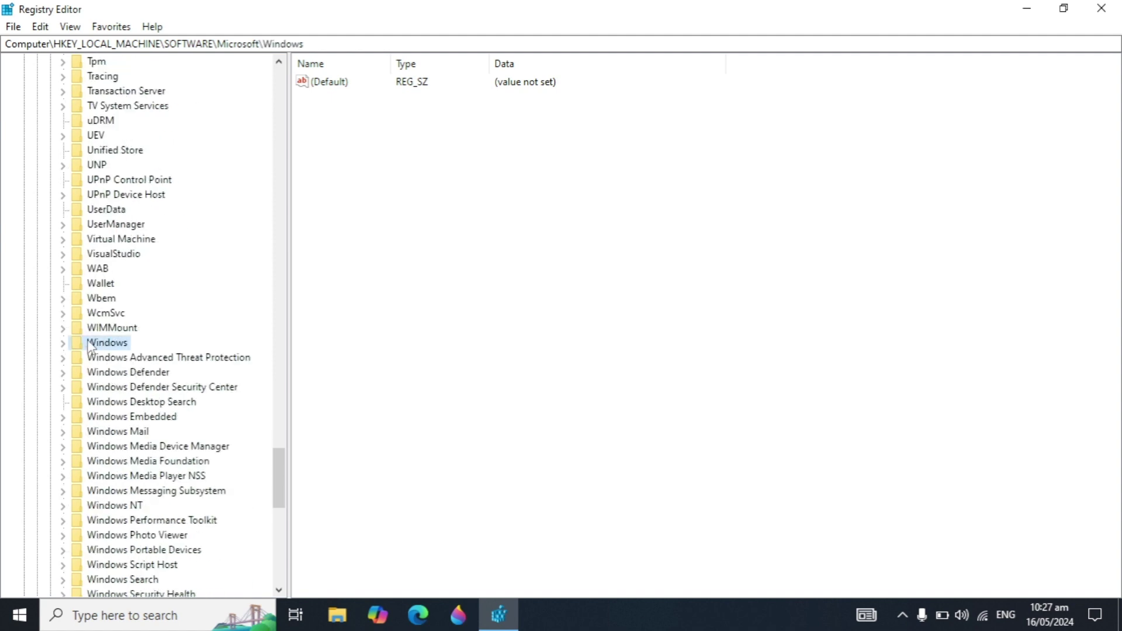
{"action": "double_click", "coordinate": [105, 344]}
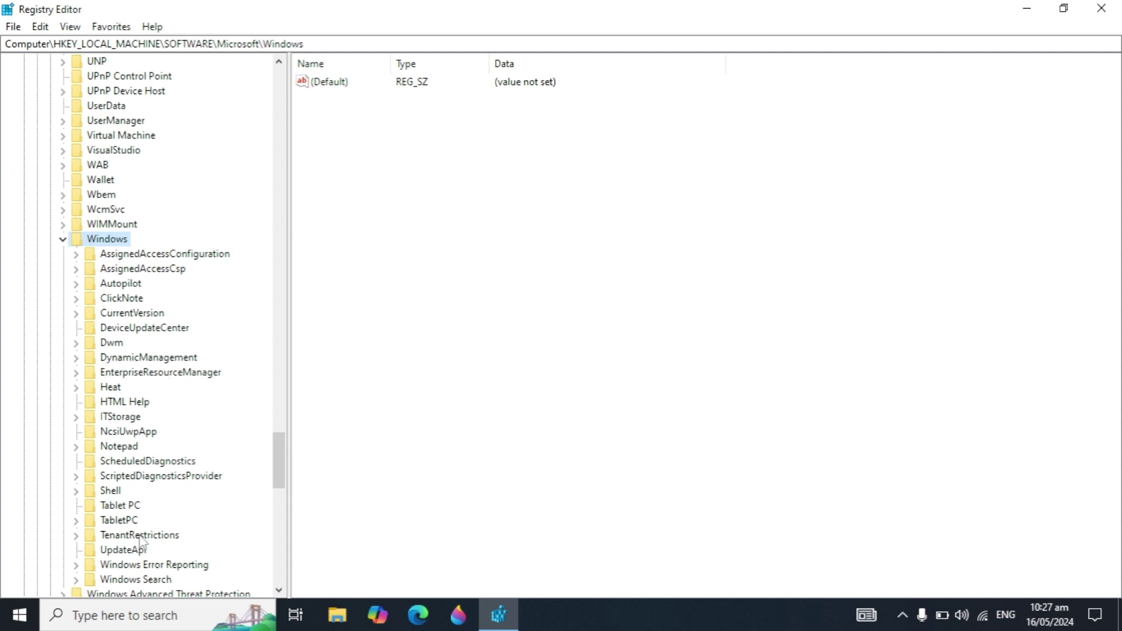
{"action": "double_click", "coordinate": [150, 316]}
{"action": "left_click", "coordinate": [150, 316]}
{"action": "left_click_drag", "start_coordinate": [276, 365], "coordinate": [276, 436]}
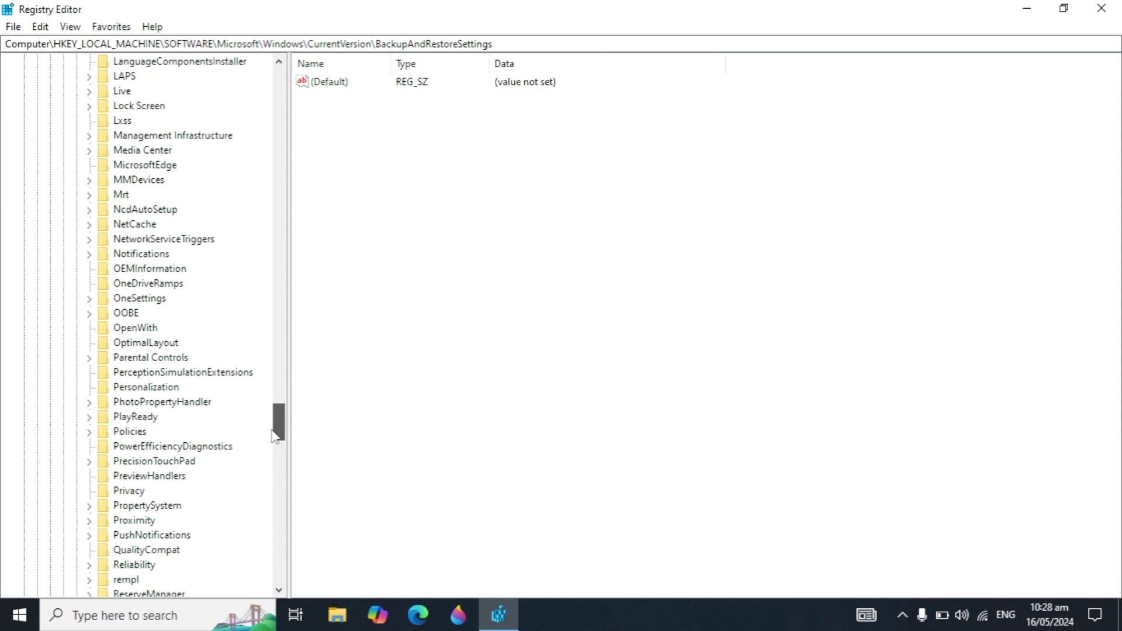
{"action": "left_click", "coordinate": [135, 433]}
{"action": "double_click", "coordinate": [135, 433]}
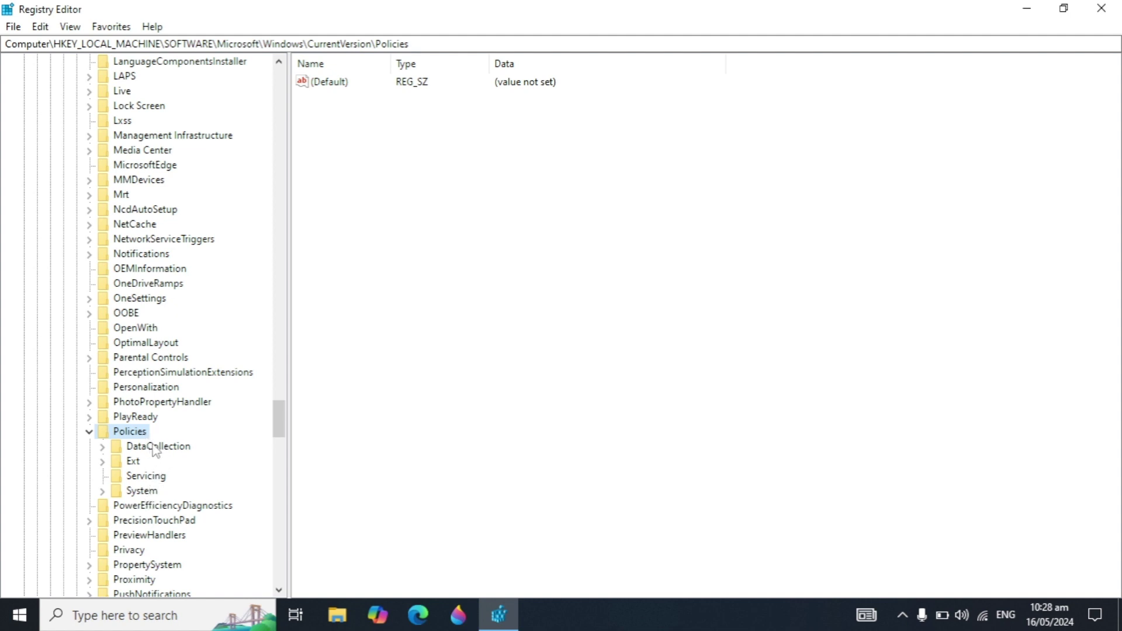
{"action": "double_click", "coordinate": [140, 448]}
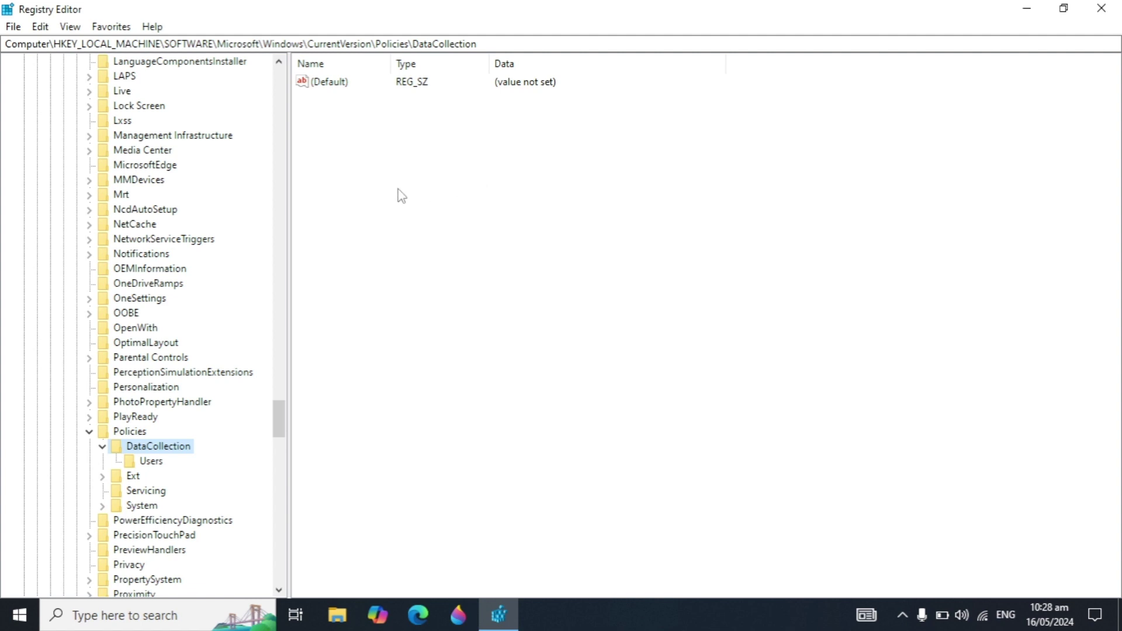
Create a DWORD (32-bit) value named NoClose in DataCollection, keeping its data at 0
{"action": "right_click", "coordinate": [458, 195]}
{"action": "mouse_move", "coordinate": [523, 212]}
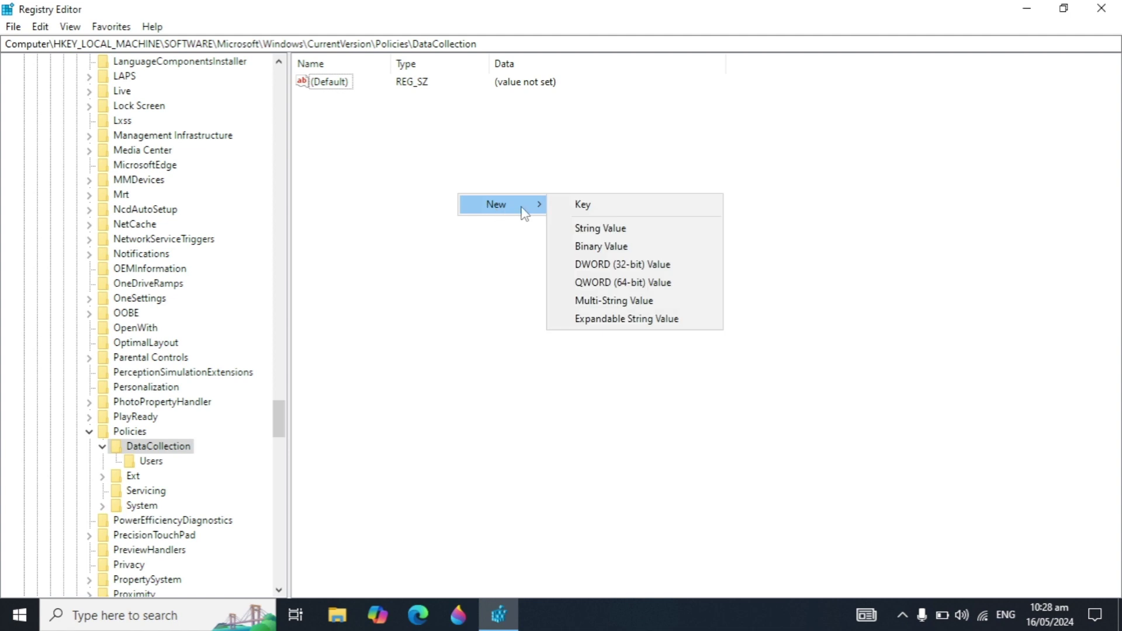
{"action": "left_click", "coordinate": [668, 266]}
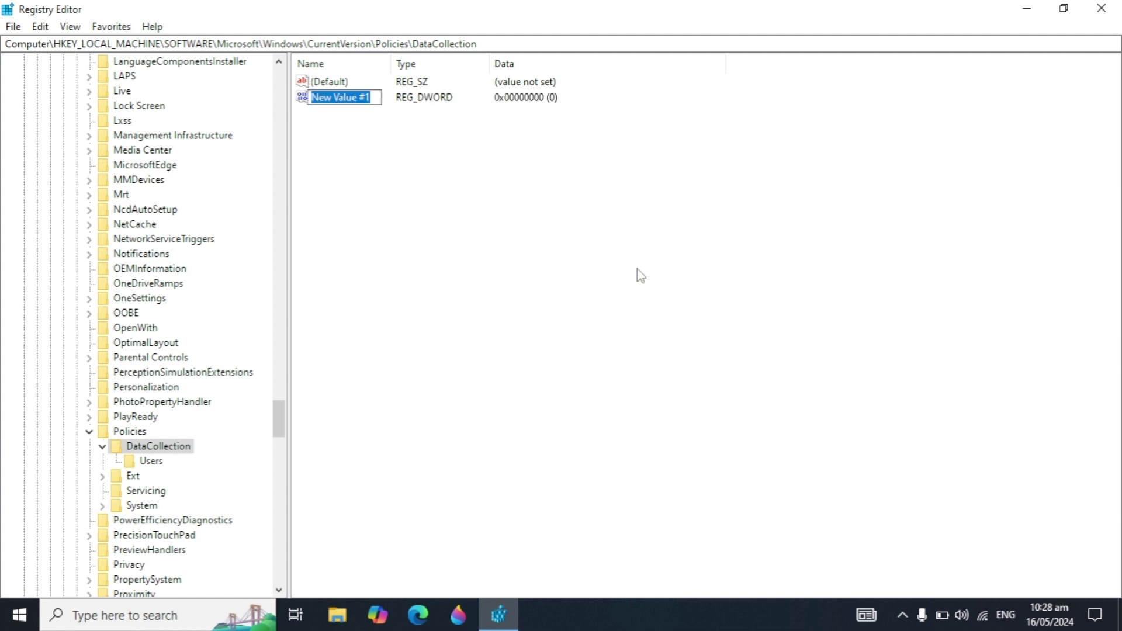
{"action": "type", "text": "No"}
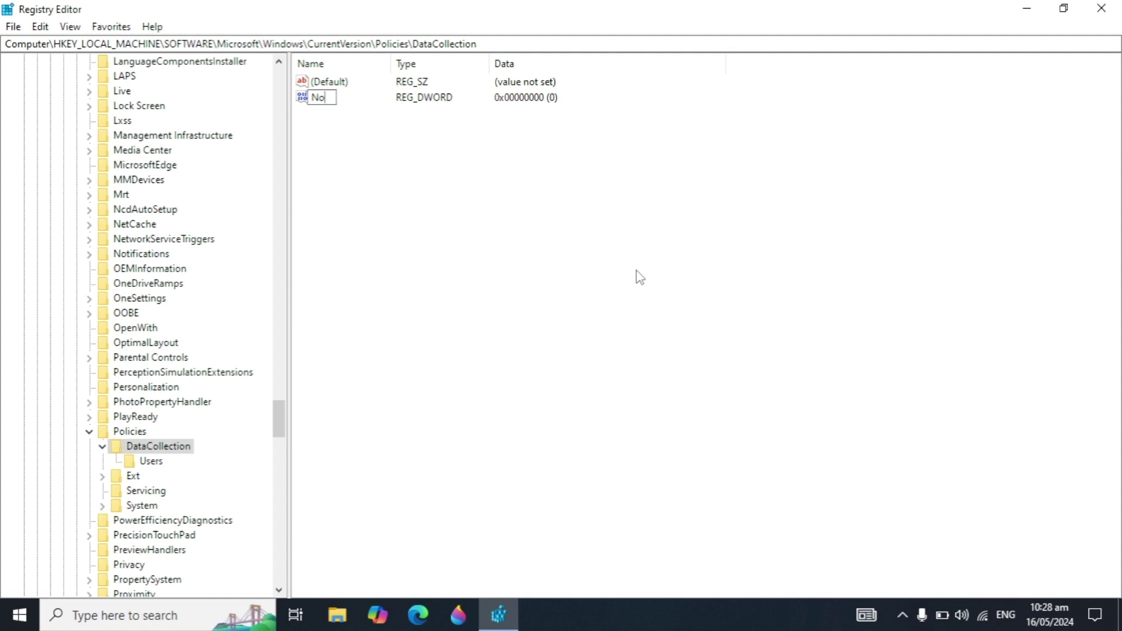
{"action": "type", "text": "Close"}
{"action": "key", "text": "Return"}
{"action": "double_click", "coordinate": [326, 98]}
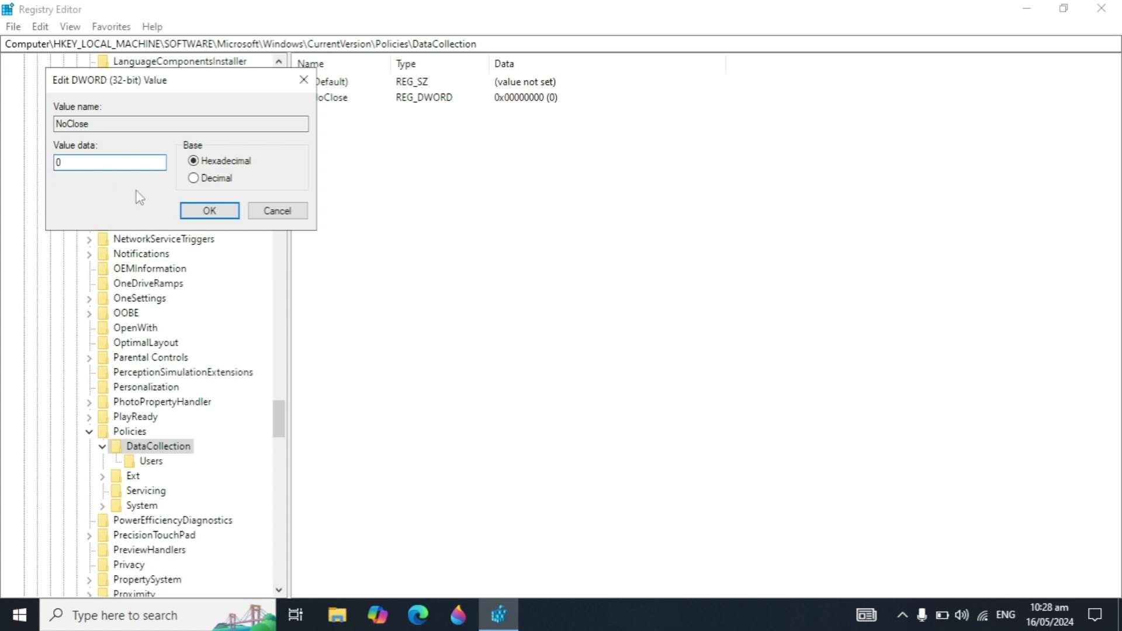
{"action": "left_click", "coordinate": [206, 211]}
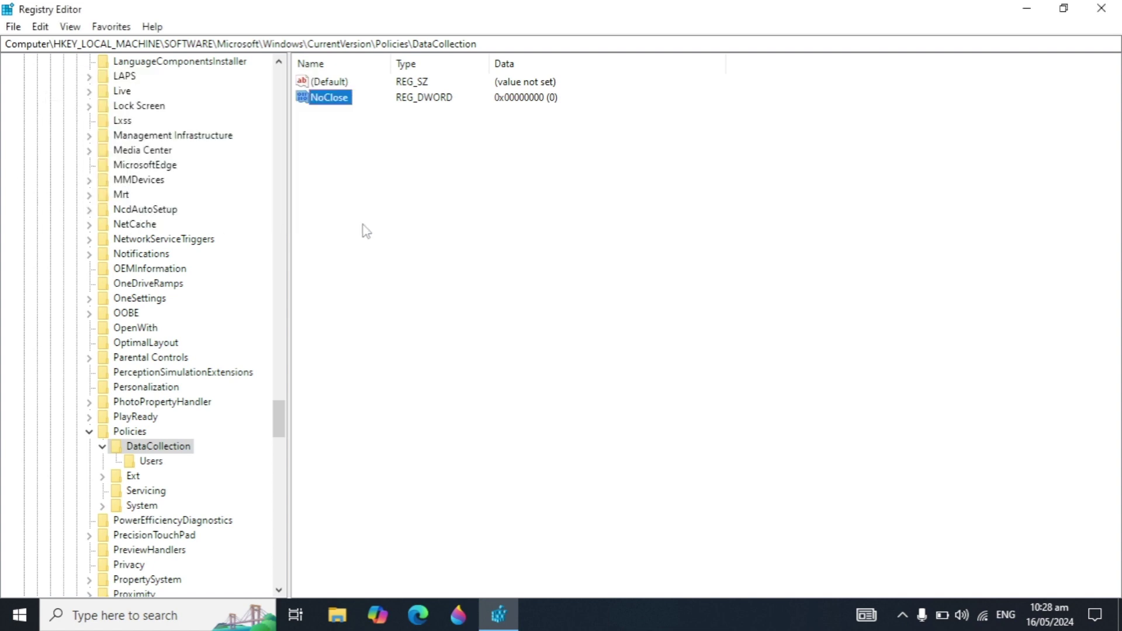
Delete the NoClose value from DataCollection and confirm the deletion
{"action": "right_click", "coordinate": [321, 101]}
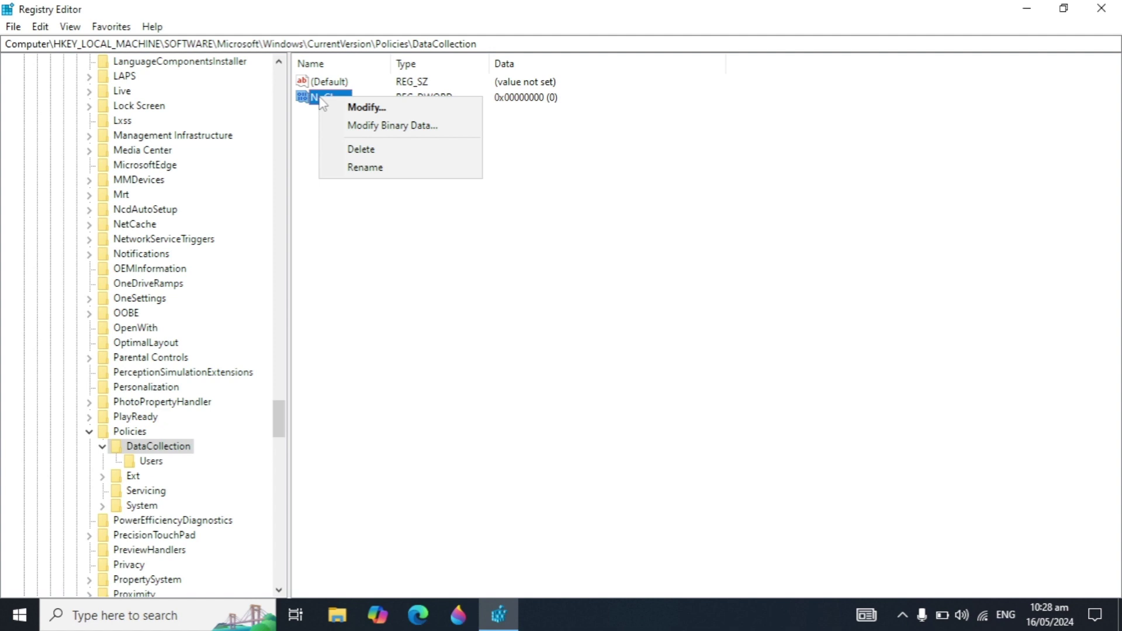
{"action": "left_click", "coordinate": [390, 153]}
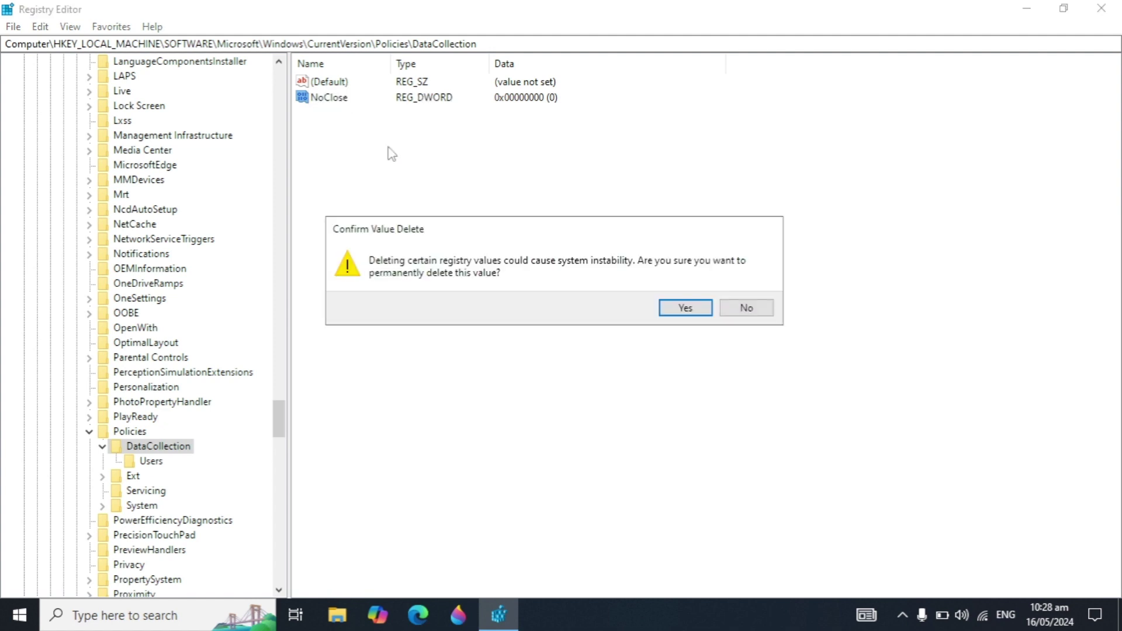
{"action": "left_click", "coordinate": [676, 310]}
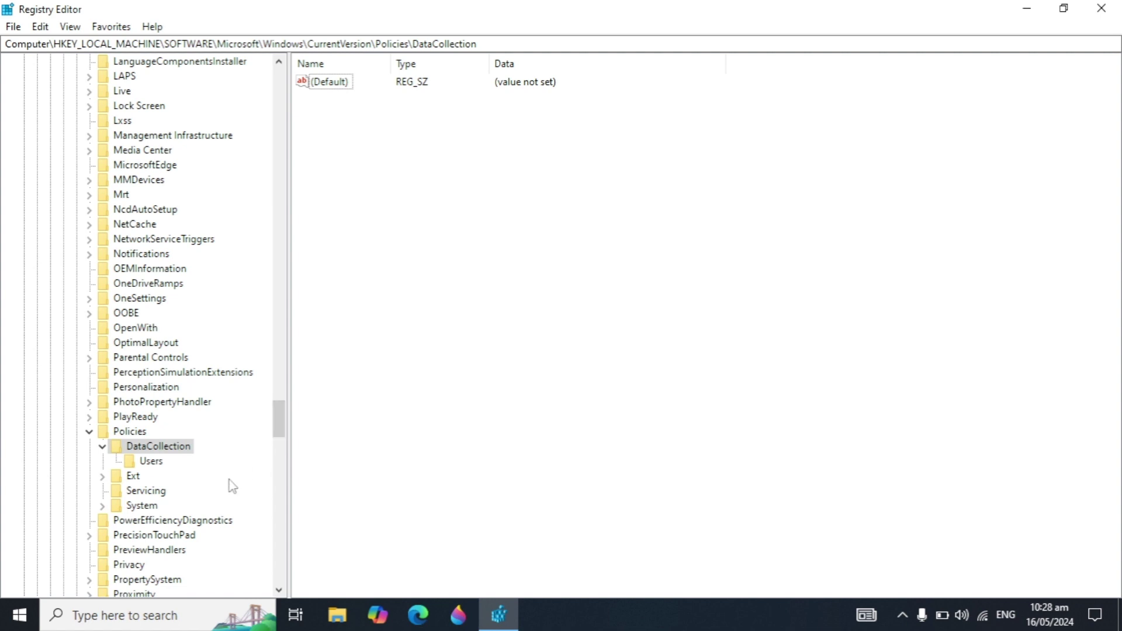
Close Registry Editor and launch Task Manager by searching 'task'
{"action": "left_click", "coordinate": [1089, 15]}
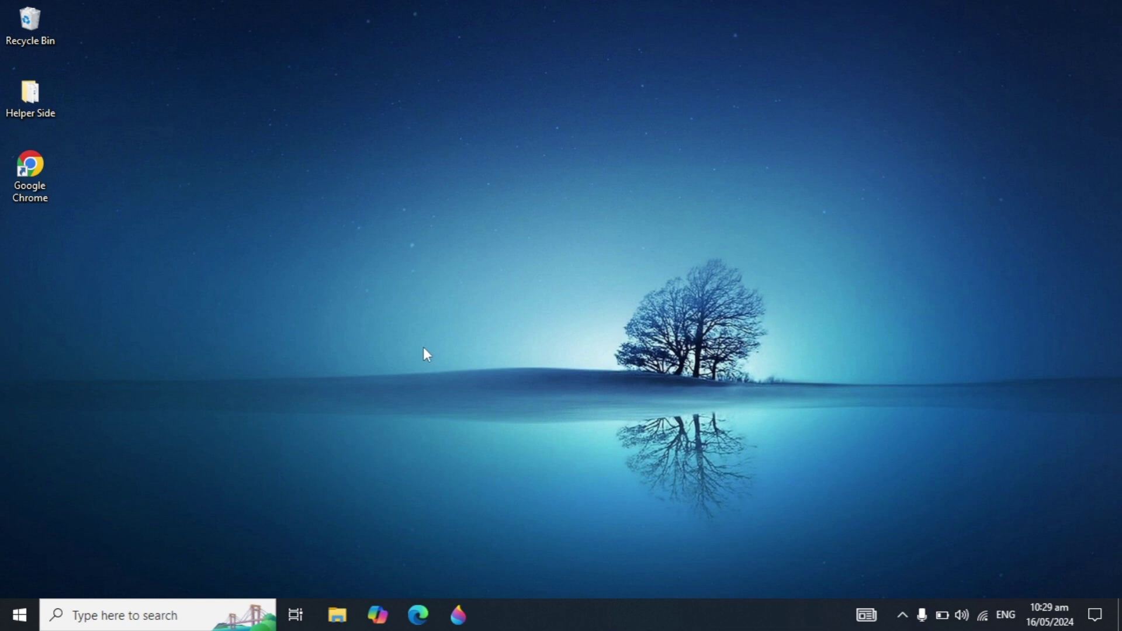
{"action": "left_click", "coordinate": [76, 626]}
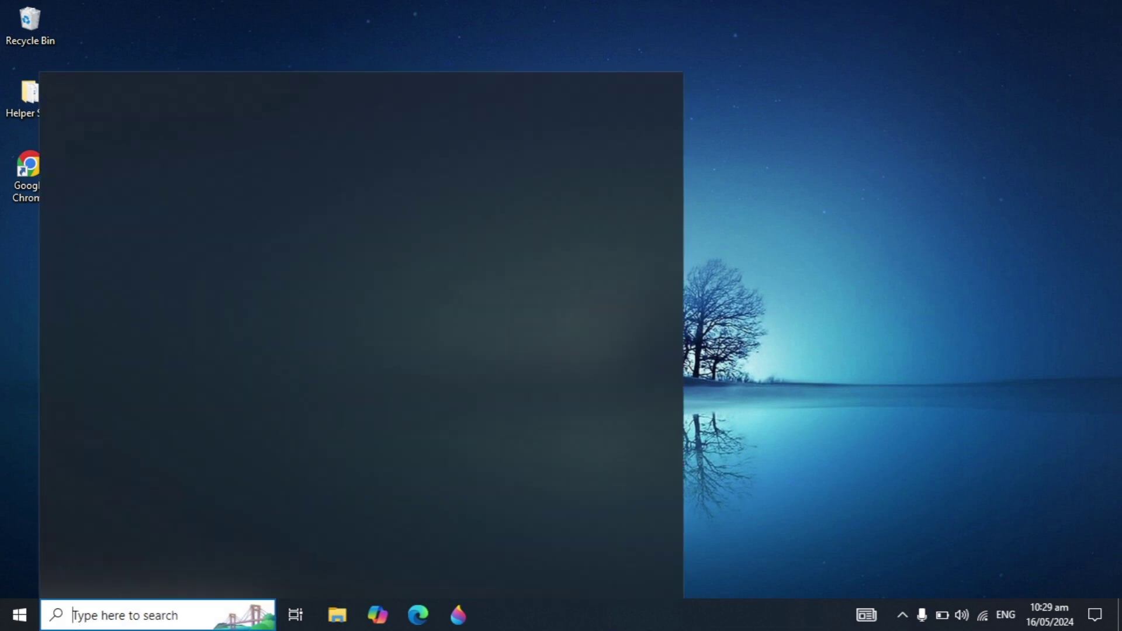
{"action": "type", "text": "task"}
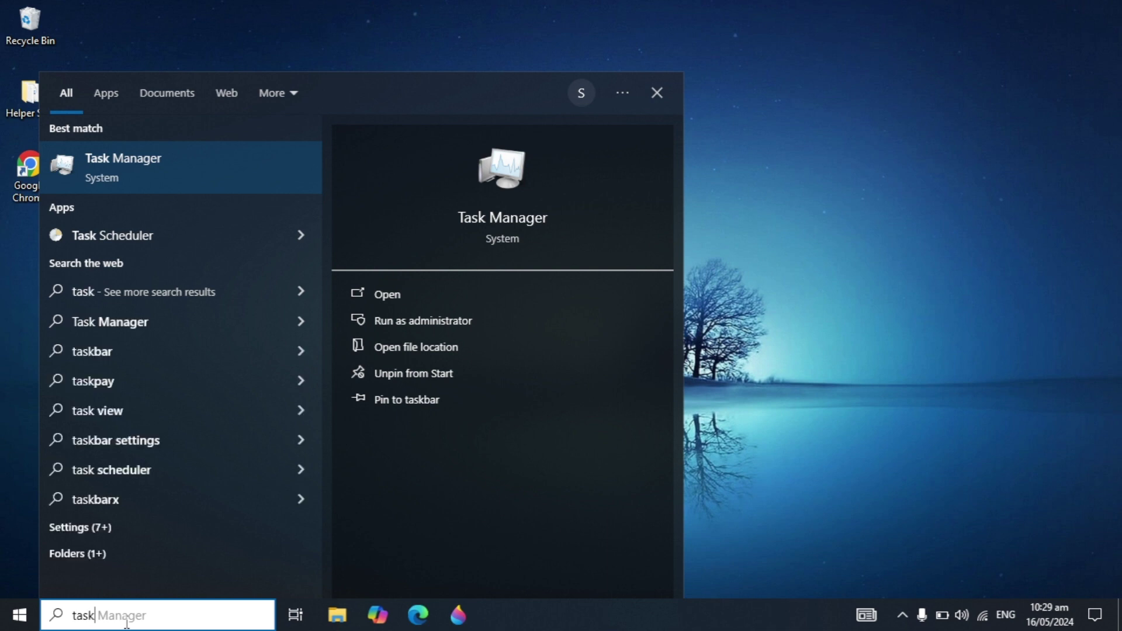
{"action": "key", "text": "Return"}
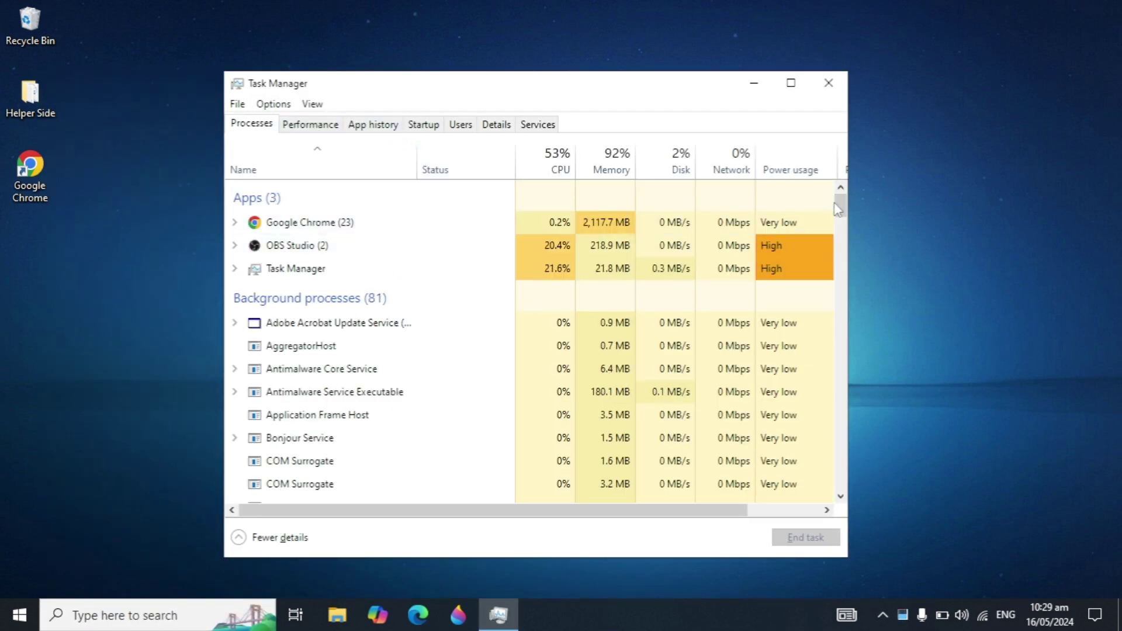
End the Windows Explorer process from the Processes list
{"action": "left_click_drag", "start_coordinate": [839, 210], "coordinate": [835, 493]}
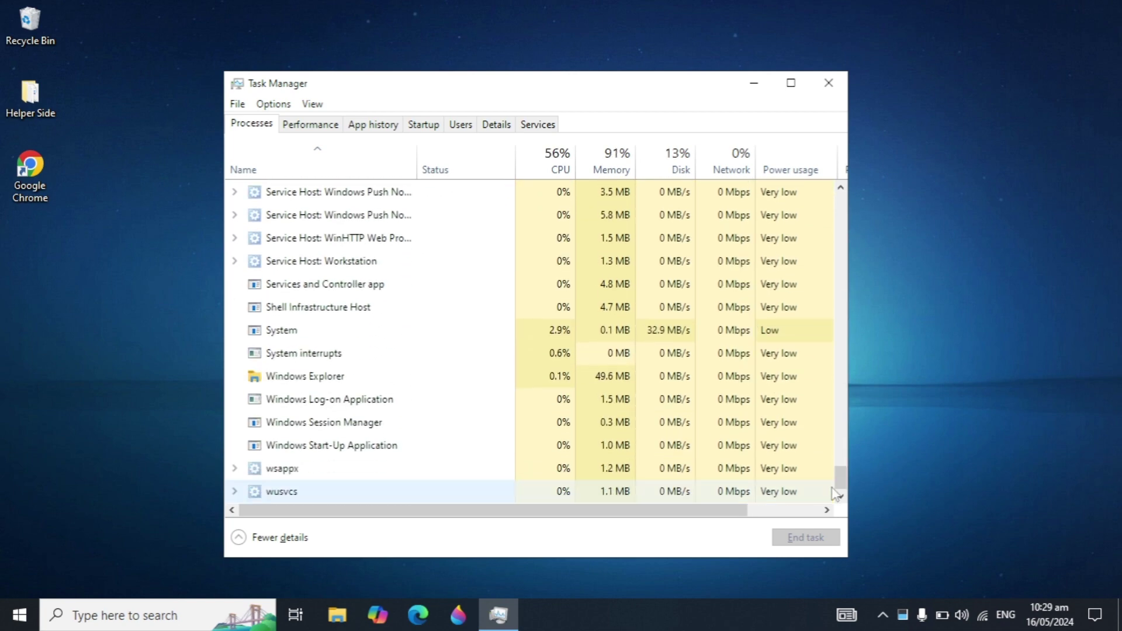
{"action": "left_click", "coordinate": [326, 376]}
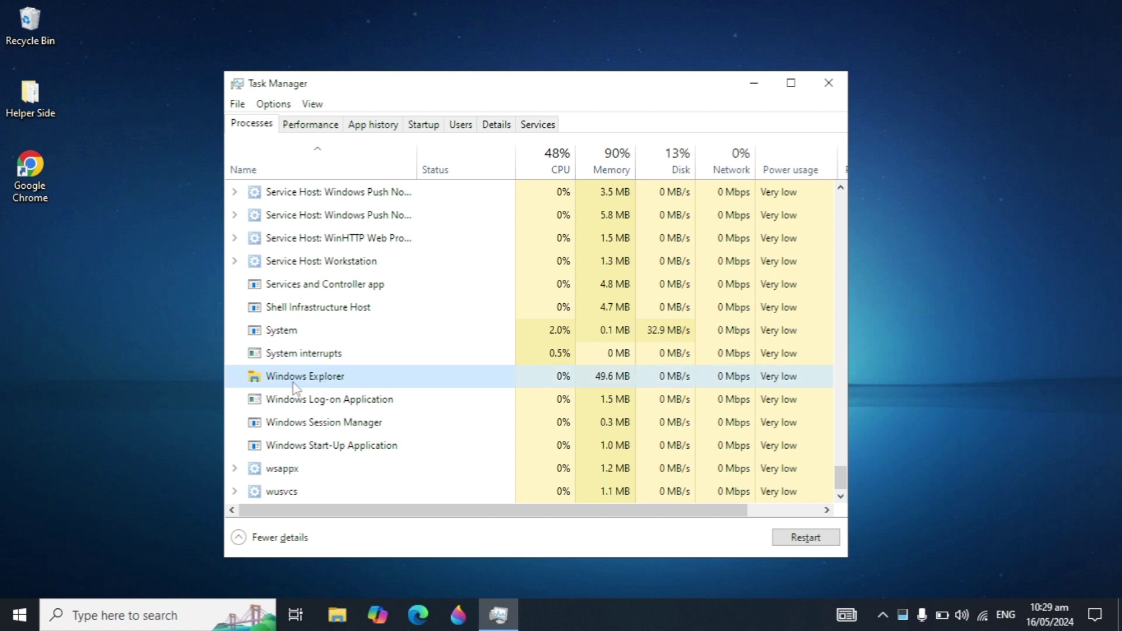
{"action": "right_click", "coordinate": [293, 383]}
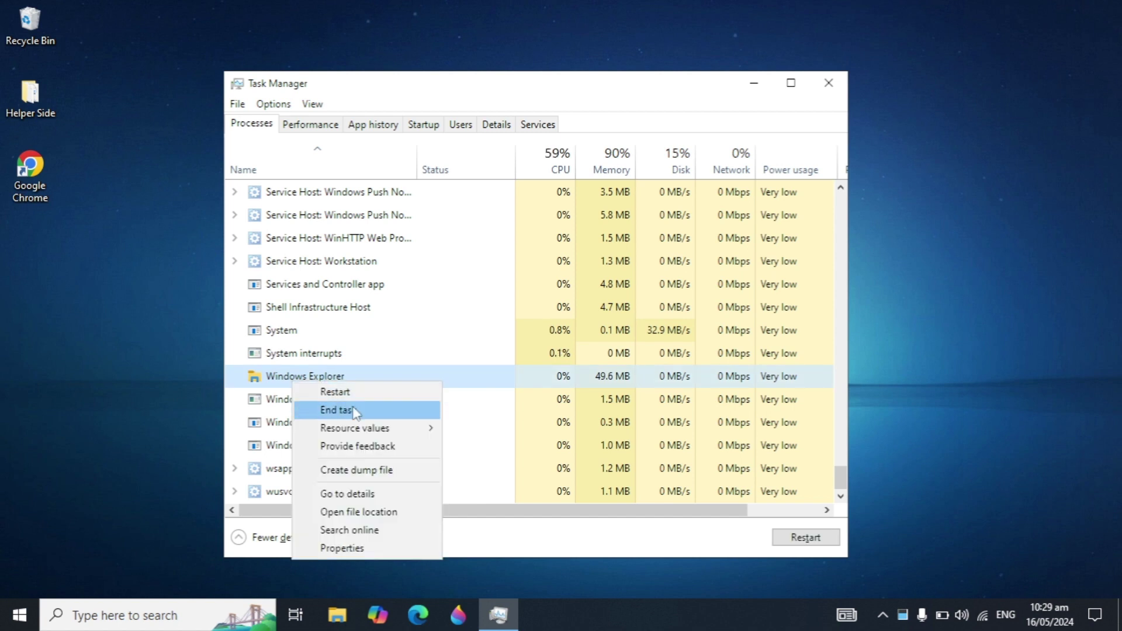
{"action": "left_click", "coordinate": [391, 413]}
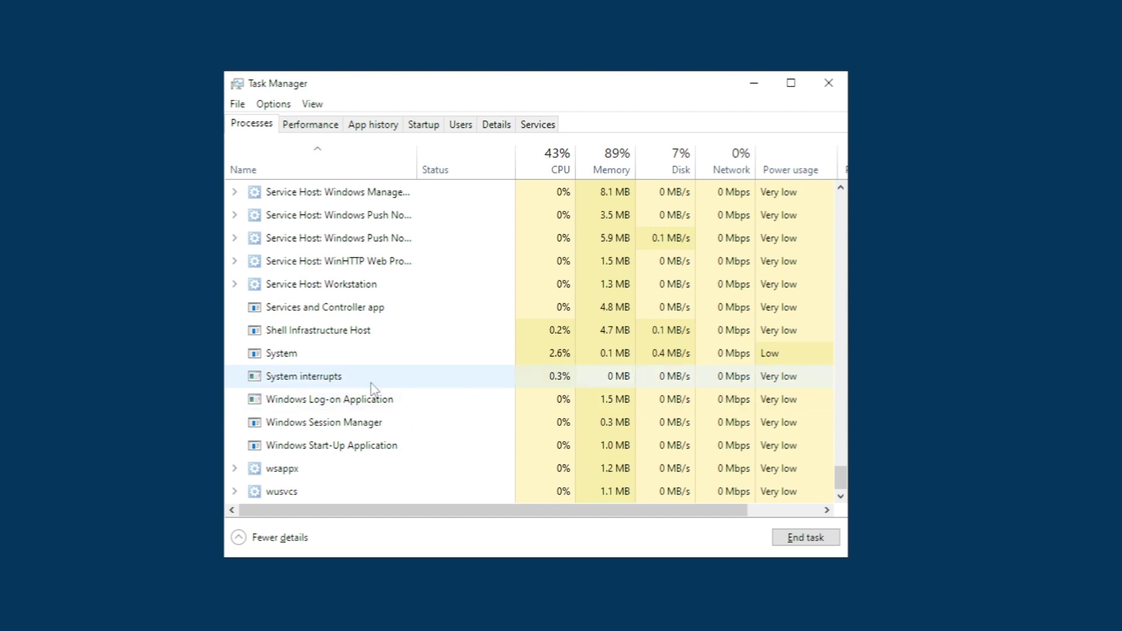
Relaunch explorer.exe with Run new task, then close Task Manager
{"action": "left_click", "coordinate": [237, 104]}
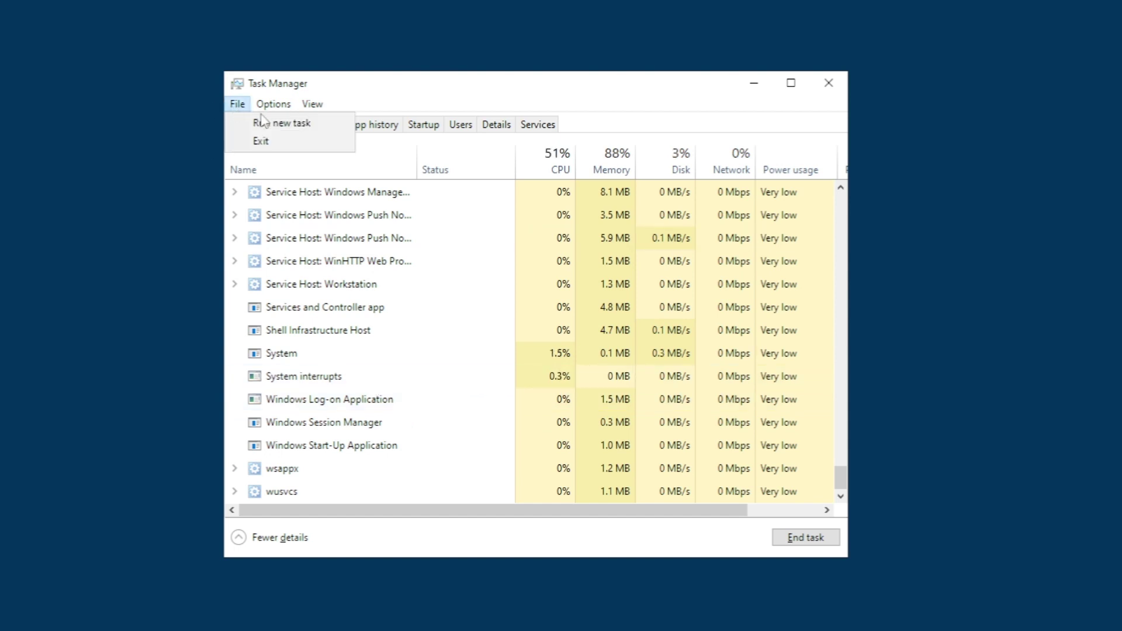
{"action": "left_click", "coordinate": [316, 129]}
{"action": "type", "text": "explo"}
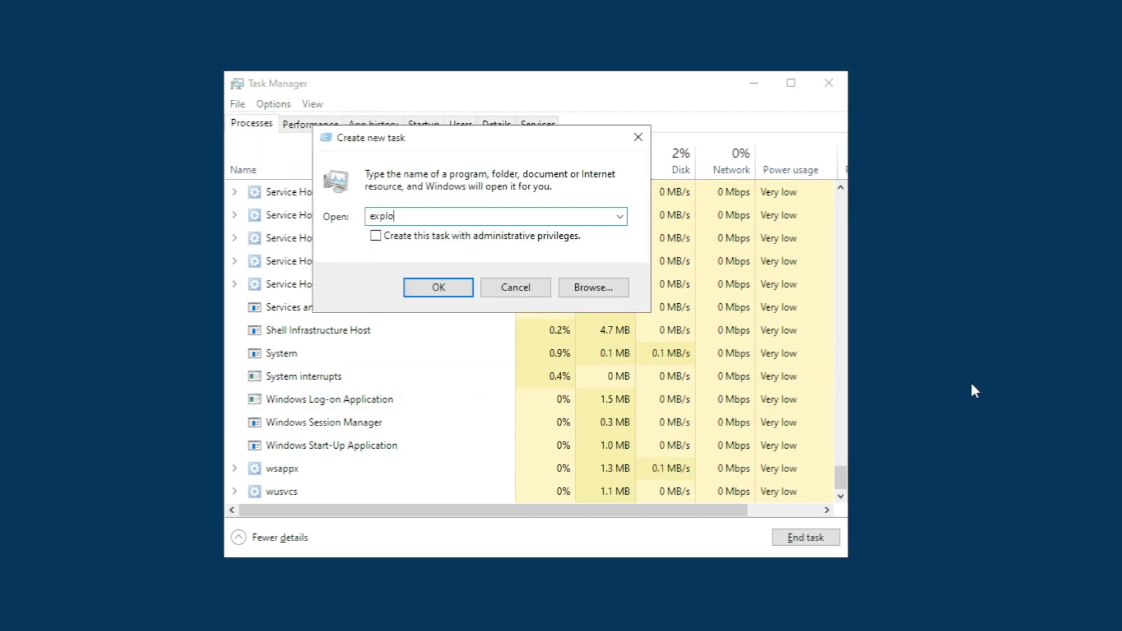
{"action": "type", "text": "rer"}
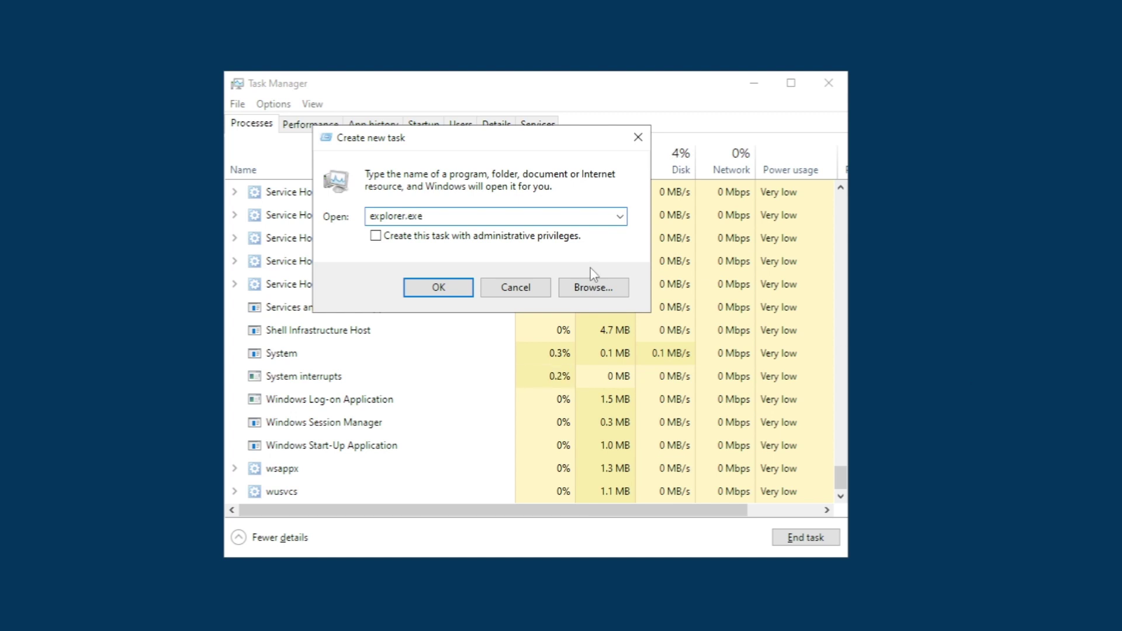
{"action": "type", "text": ".exe"}
{"action": "left_click", "coordinate": [440, 288]}
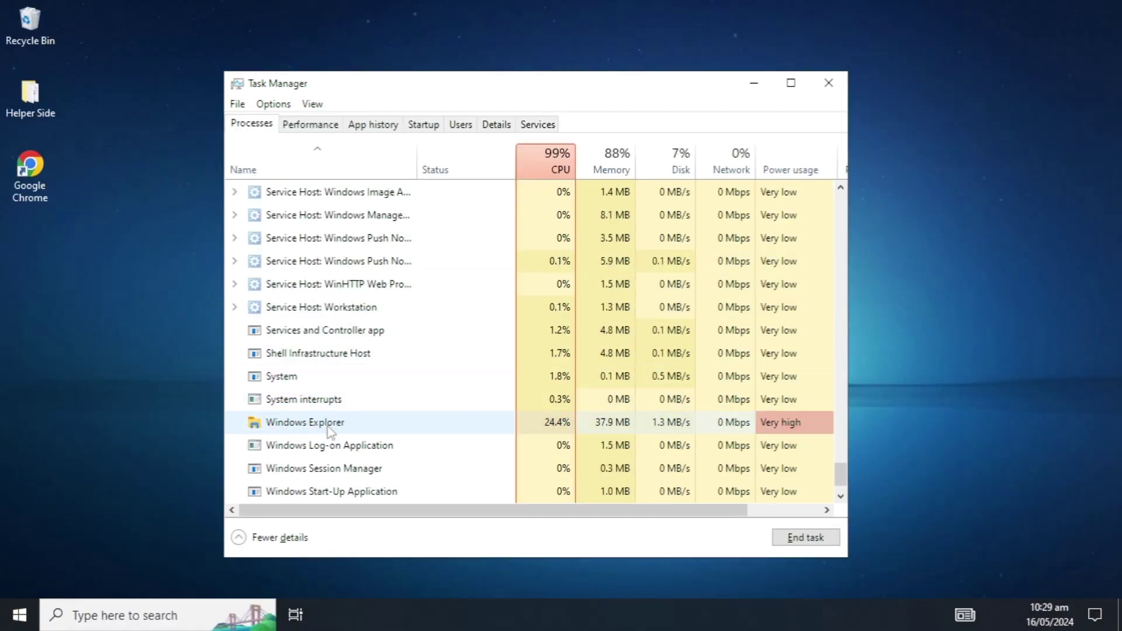
{"action": "scroll", "coordinate": [330, 433], "scroll_direction": "up", "scroll_amount": 2}
{"action": "left_click", "coordinate": [833, 86]}
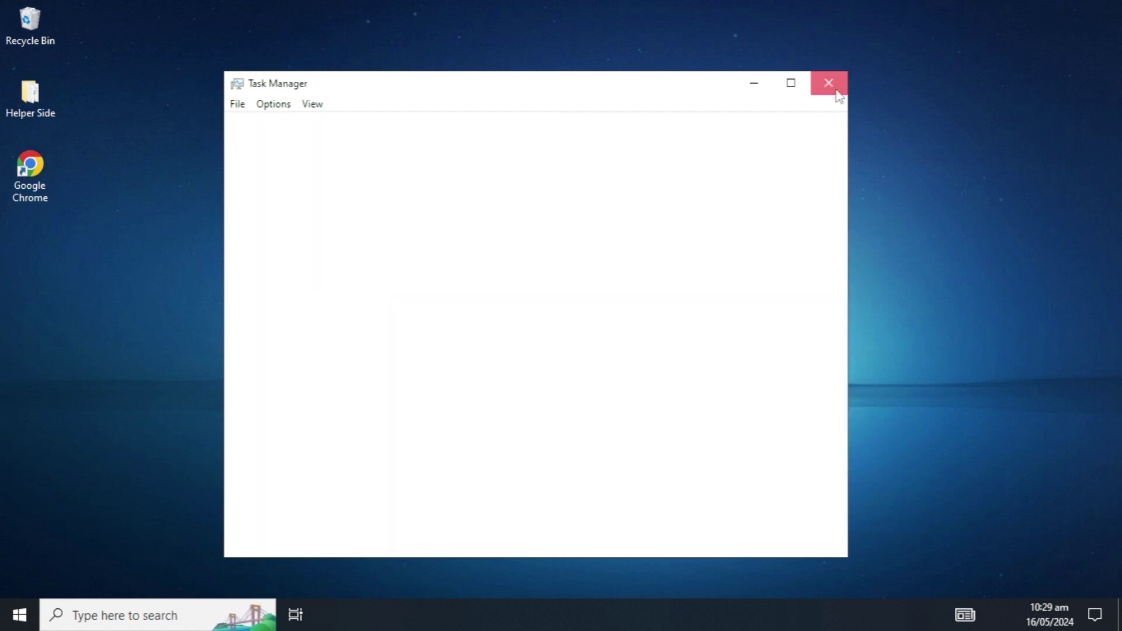